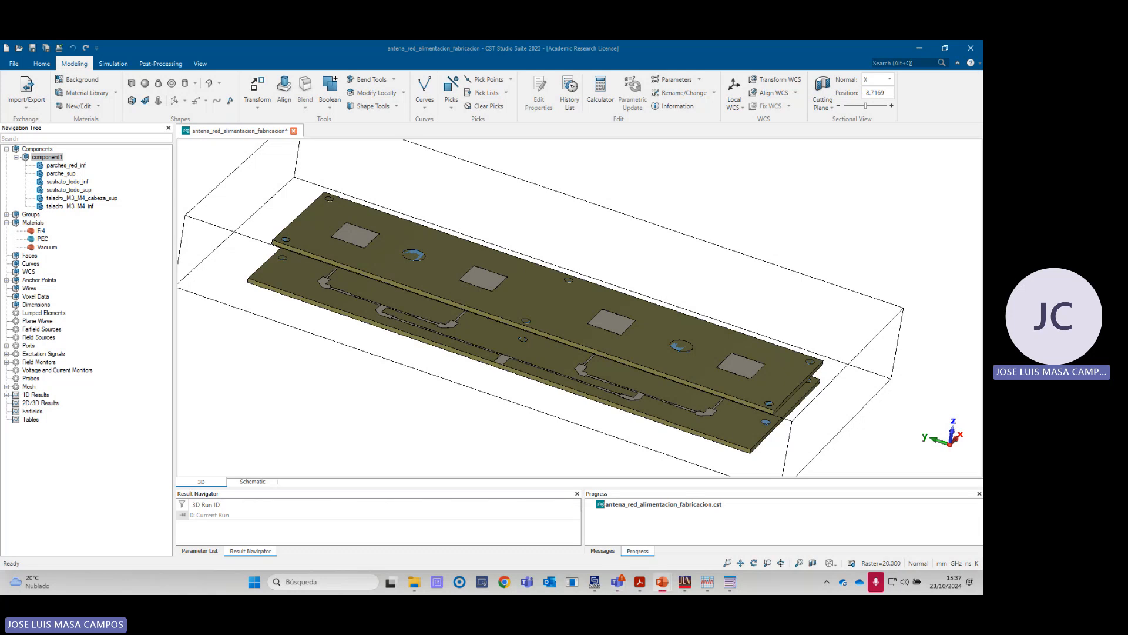
- Show the antenna construction slide in PowerPoint and return to the antenna model in CST Studio Suite
key(shift+F5)
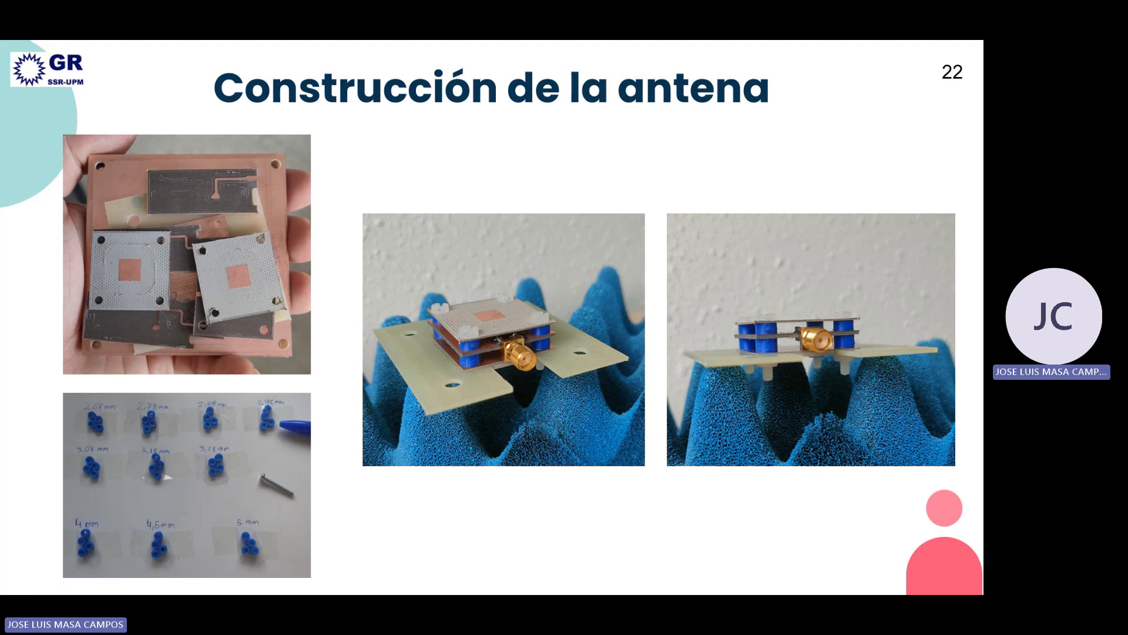
key(alt+Tab)
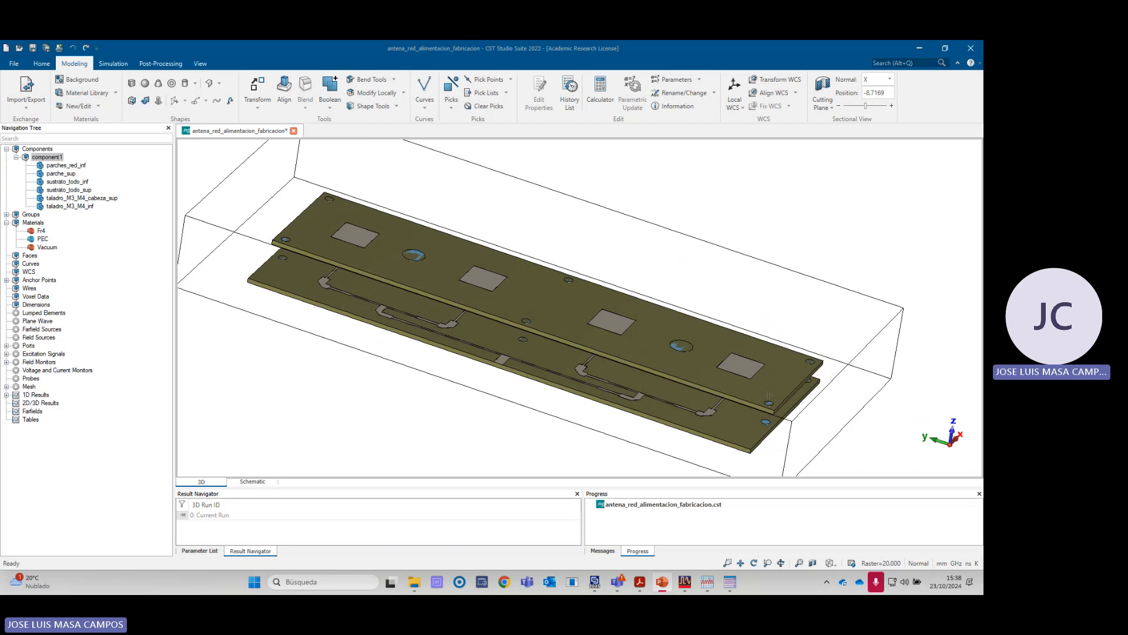
- Pick the circle centre of the drill hole at the near corner of the lower substrate
middle_drag(761, 421, 703, 370)
right_click(702, 369)
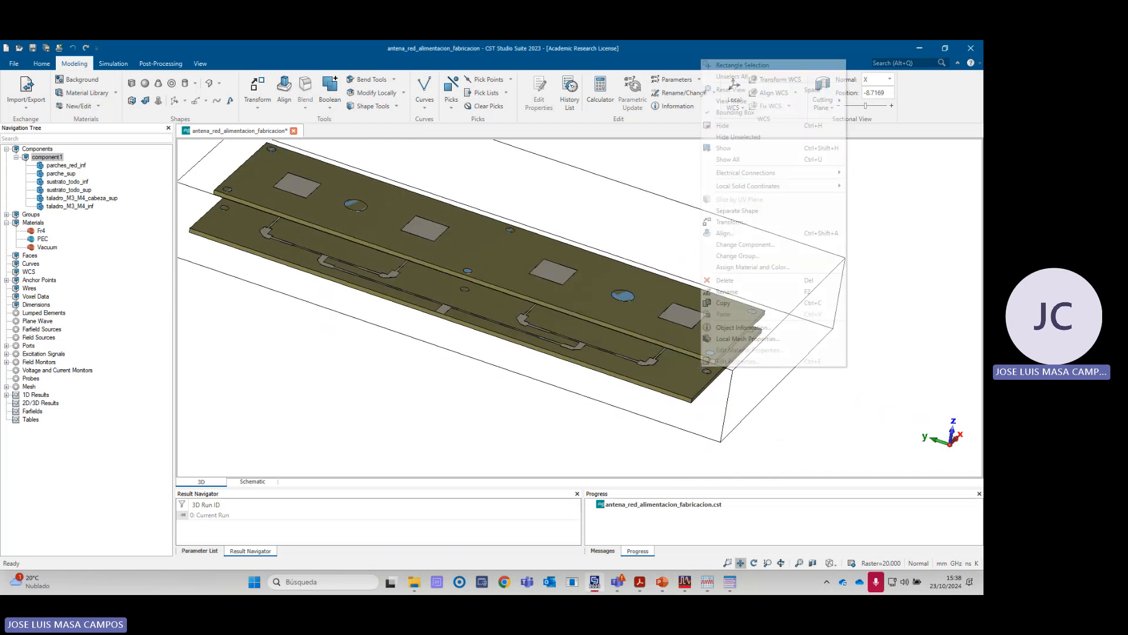
mouse_move(737, 100)
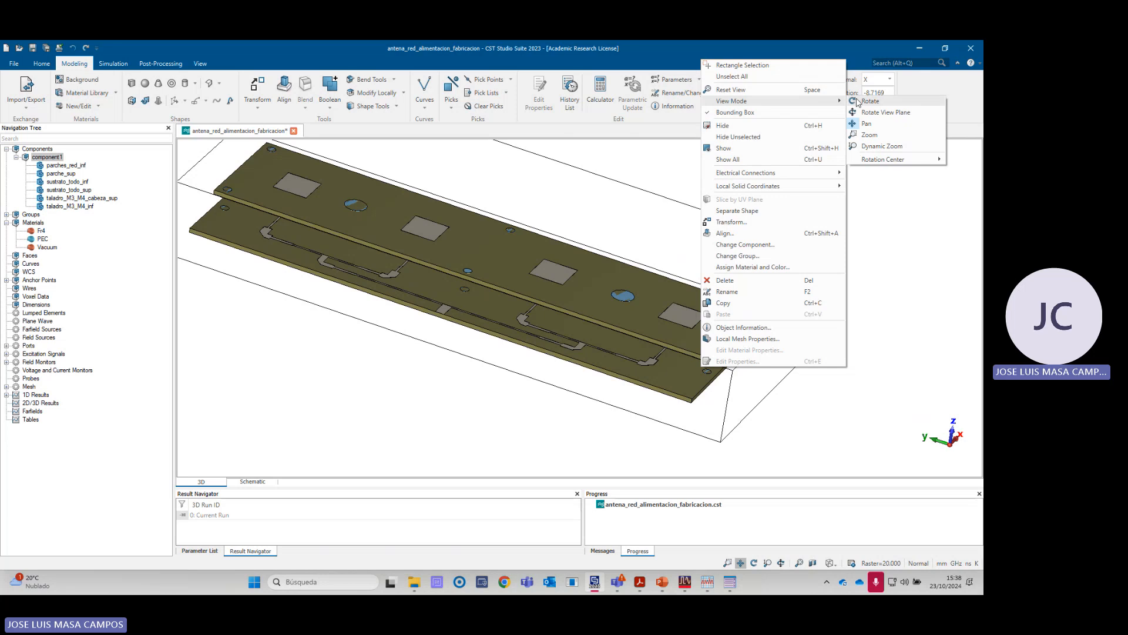
click(868, 102)
drag(843, 365, 723, 360)
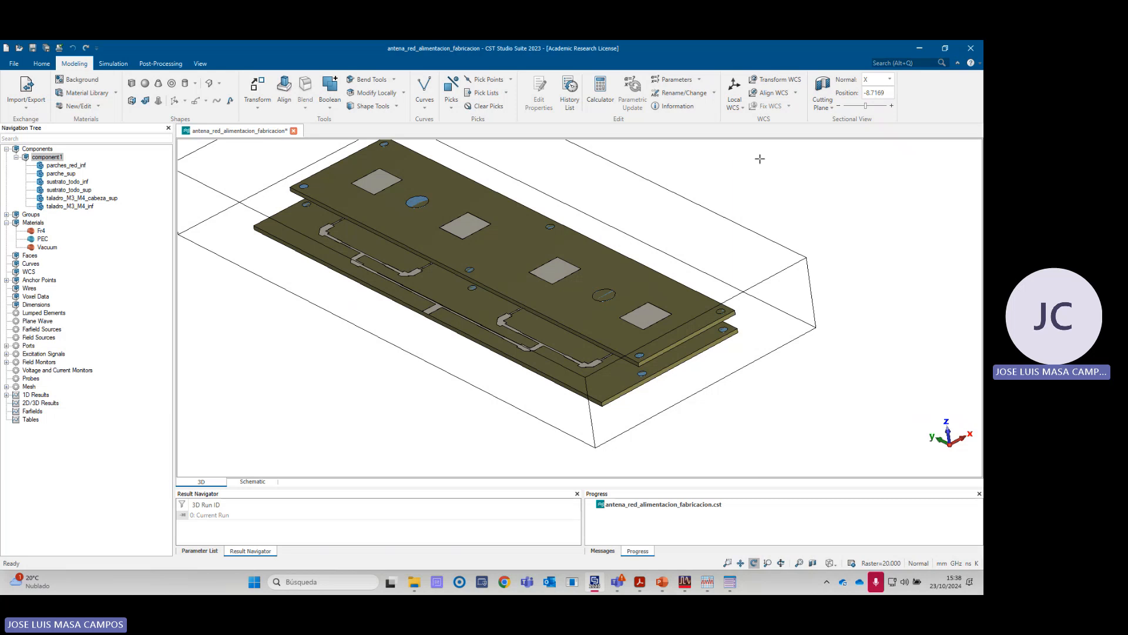
scroll(642, 374, up, 3)
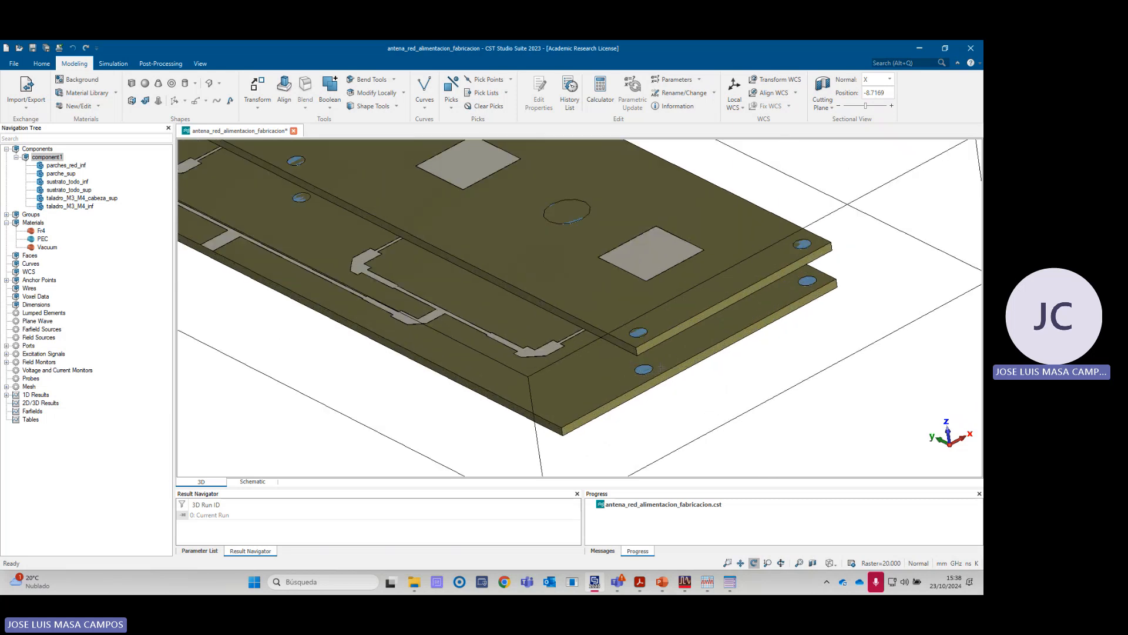
scroll(662, 364, down, 3)
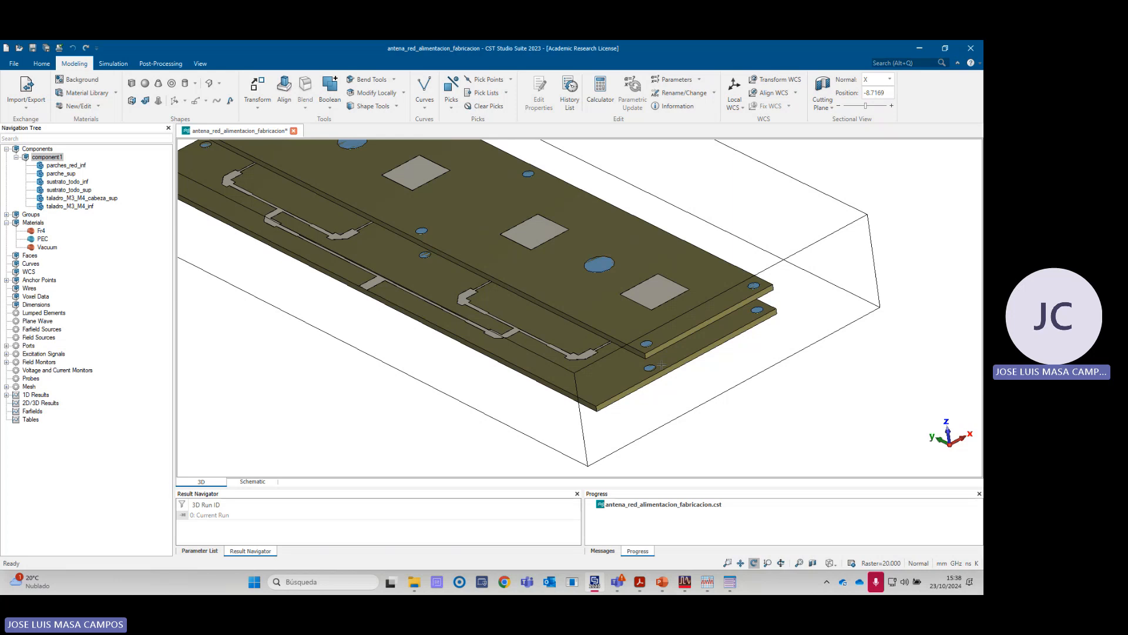
scroll(661, 364, up, 2)
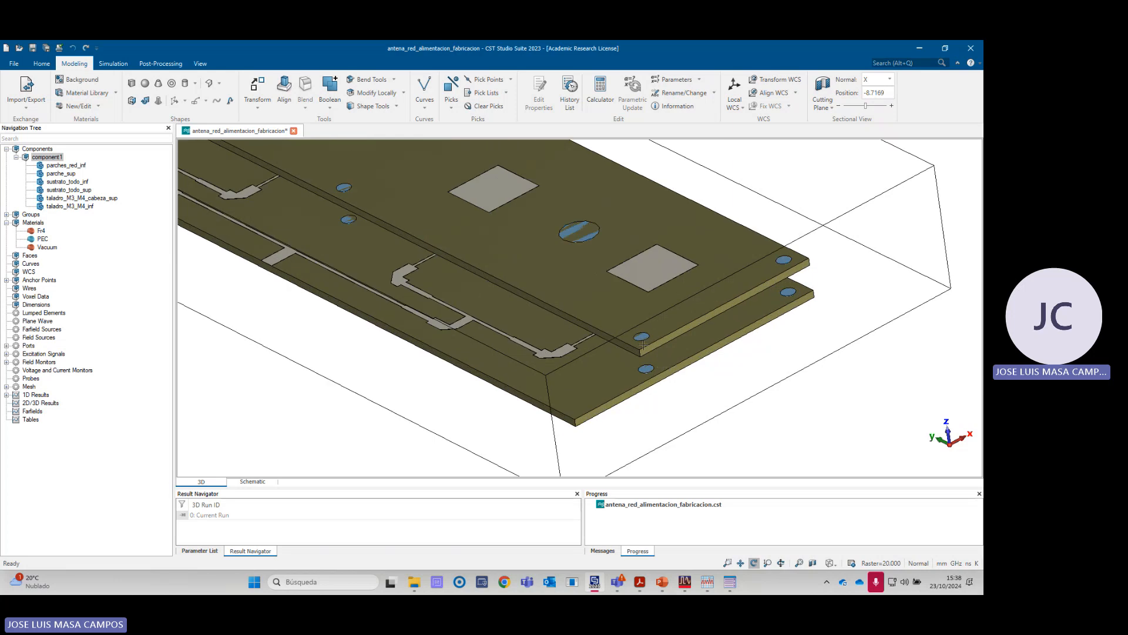
scroll(651, 367, up, 3)
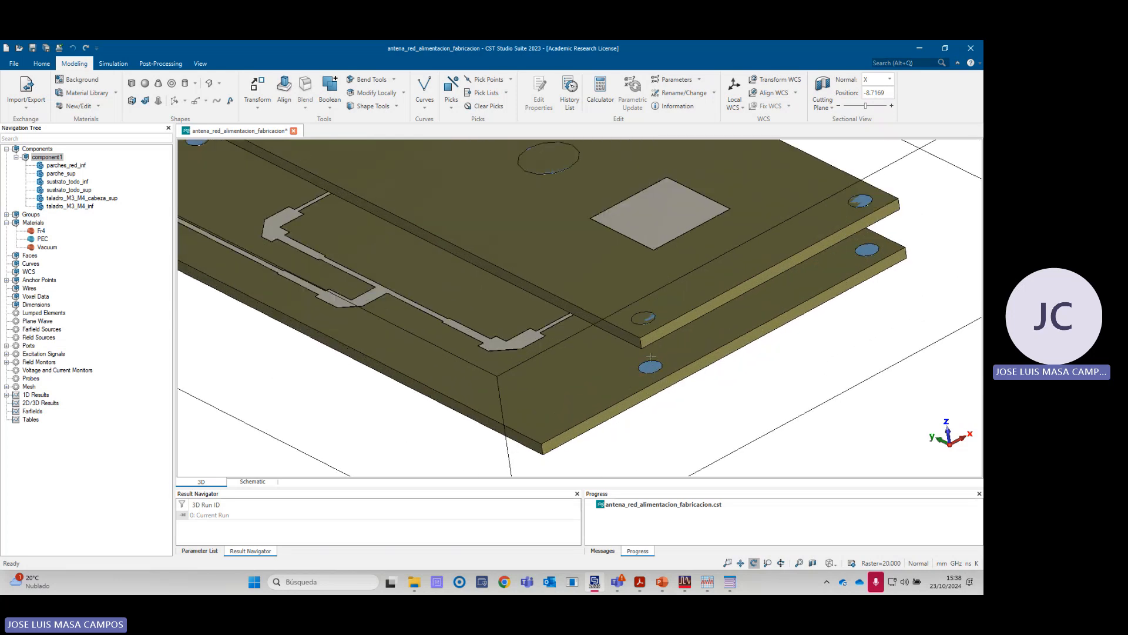
click(512, 80)
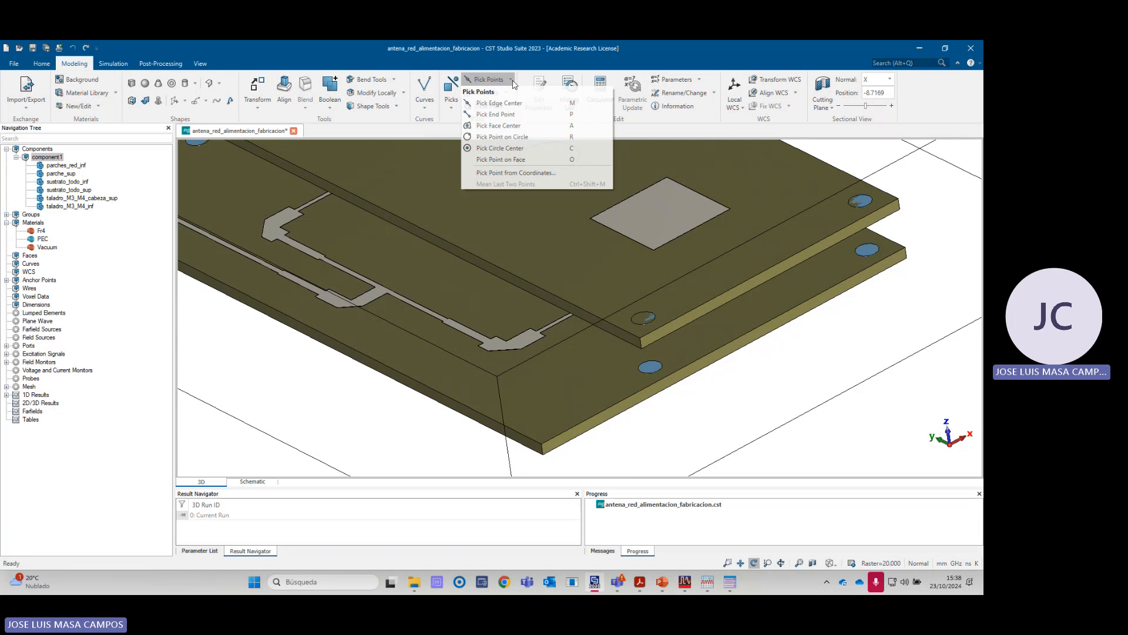
click(503, 149)
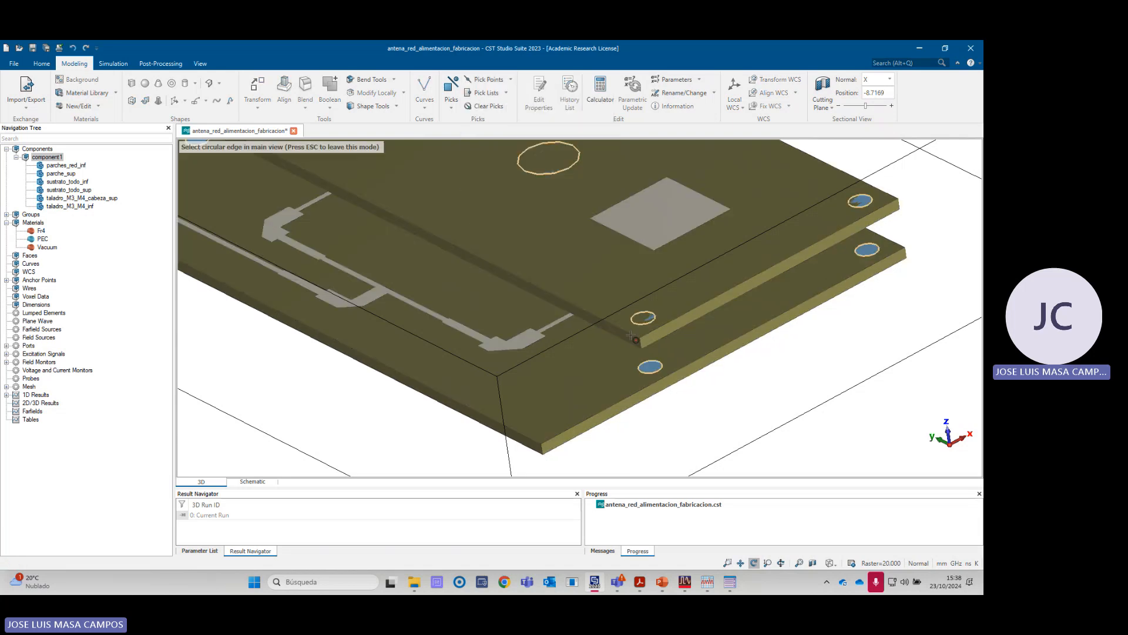
click(661, 366)
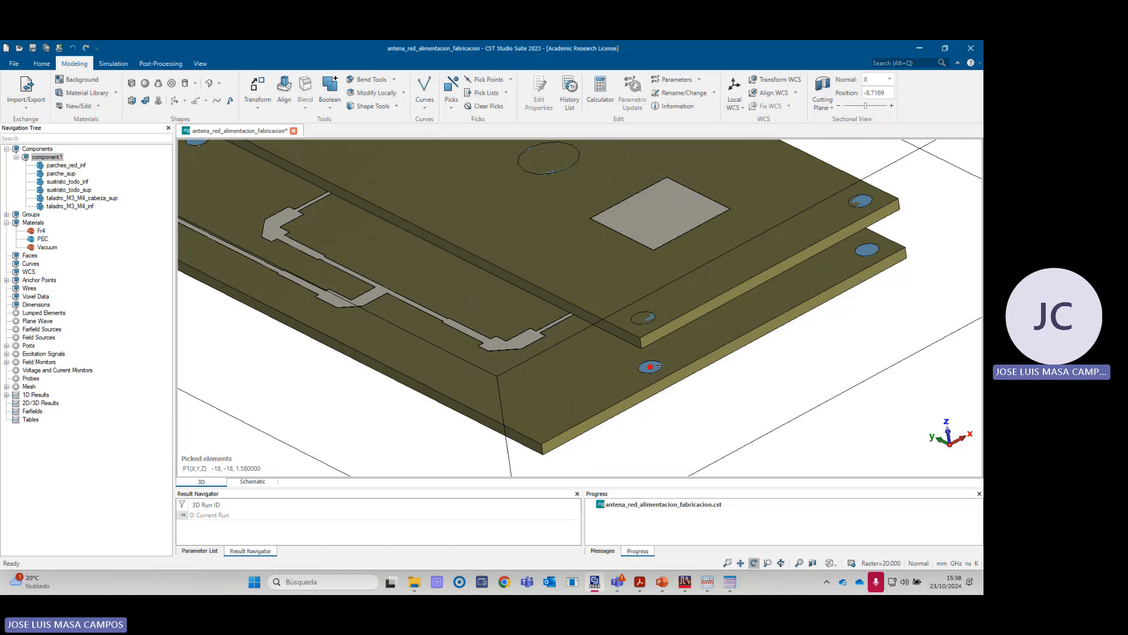
- Activate the local WCS and align it with the picked hole centre point
click(735, 88)
scroll(658, 264, down, 4)
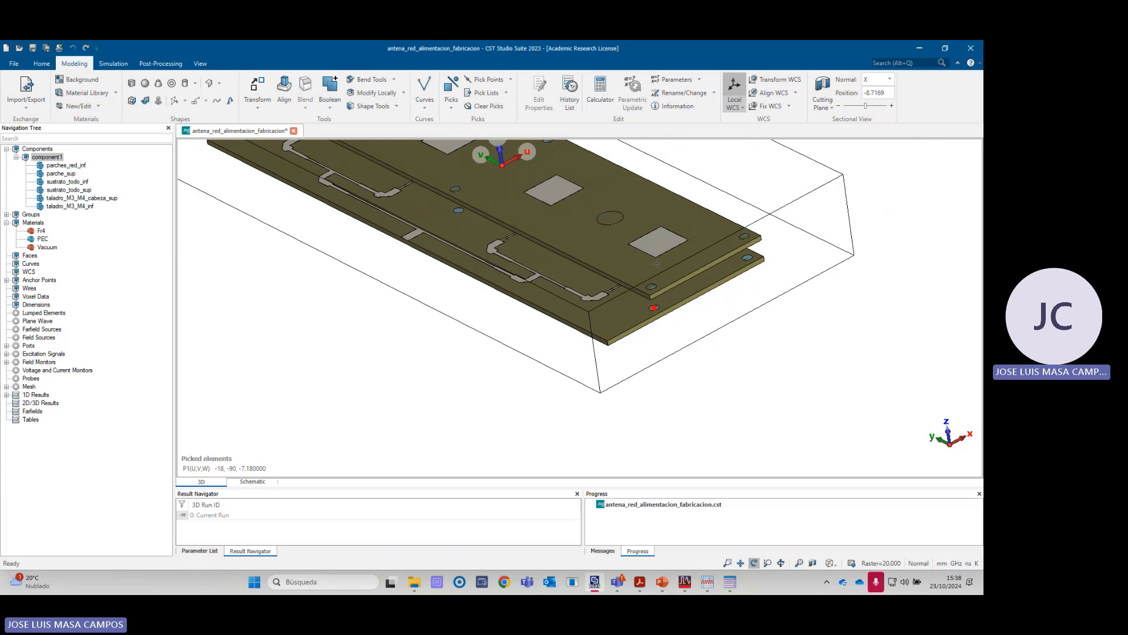
scroll(657, 263, down, 3)
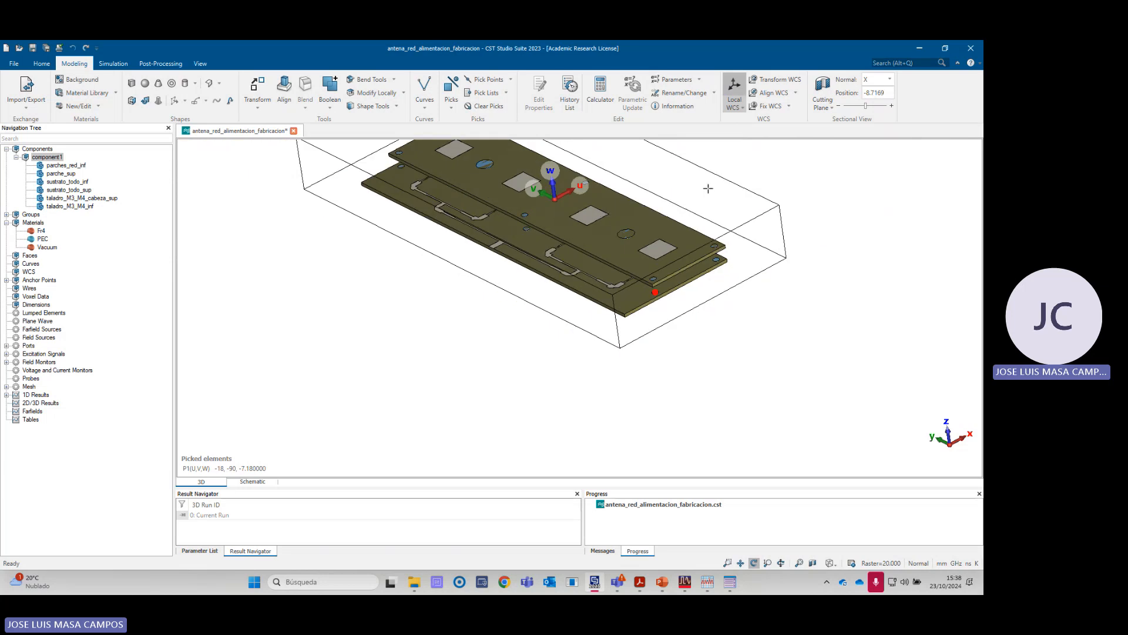
click(795, 92)
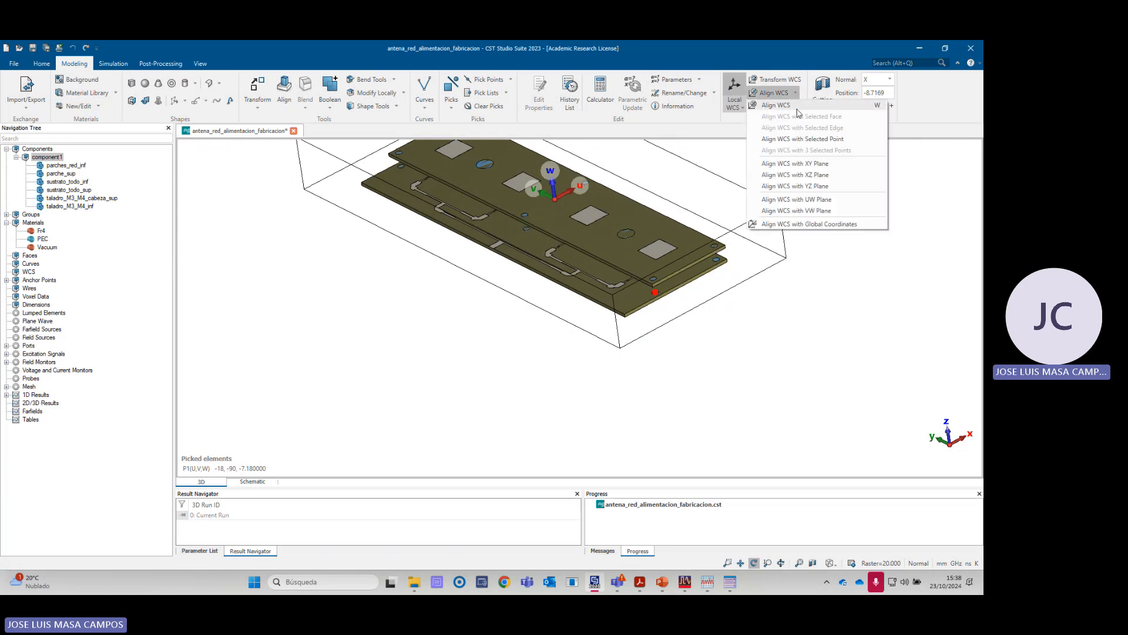
click(809, 143)
- Draw a hollow cylinder centred on the local origin with outer radius 4, inner radius 2 and height 5
scroll(659, 288, up, 5)
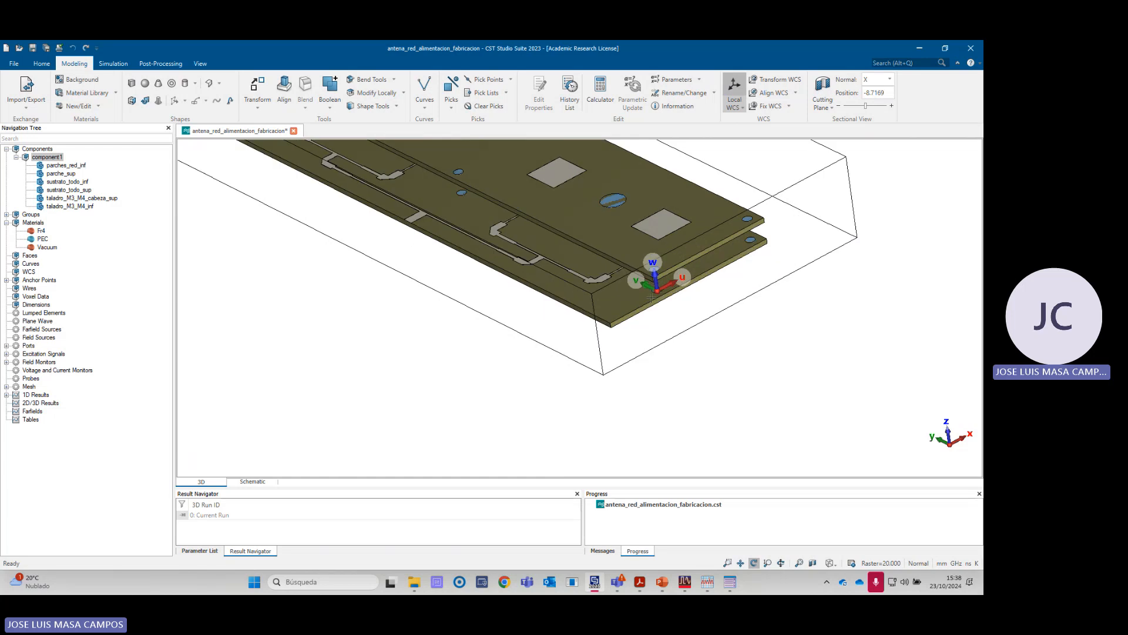
scroll(662, 286, up, 2)
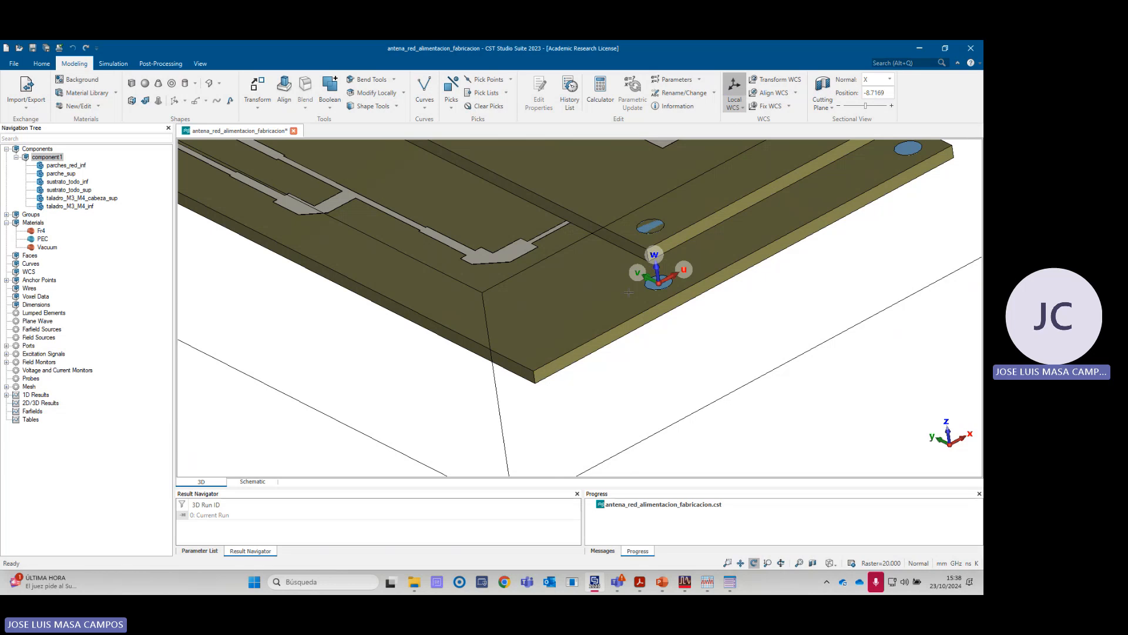
click(185, 83)
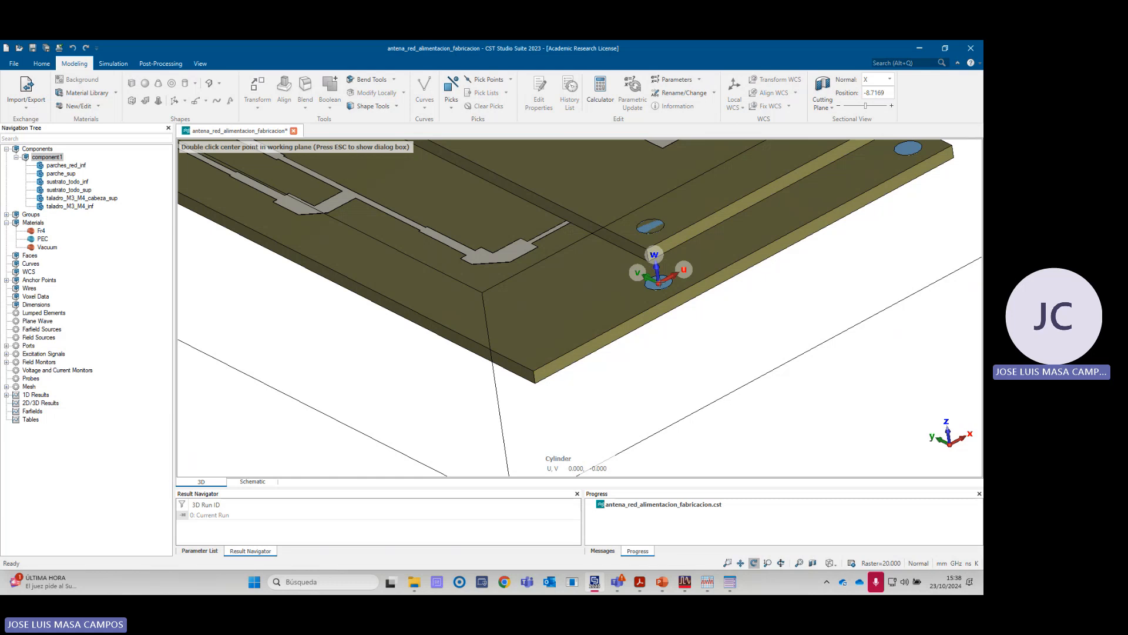
double_click(659, 284)
double_click(641, 301)
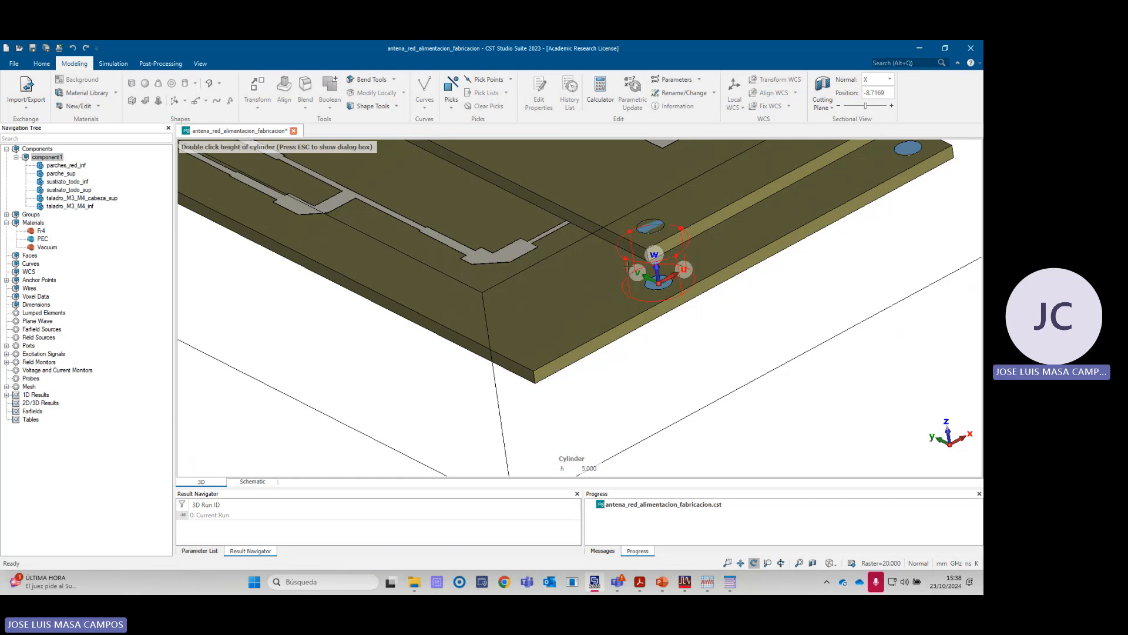
double_click(654, 253)
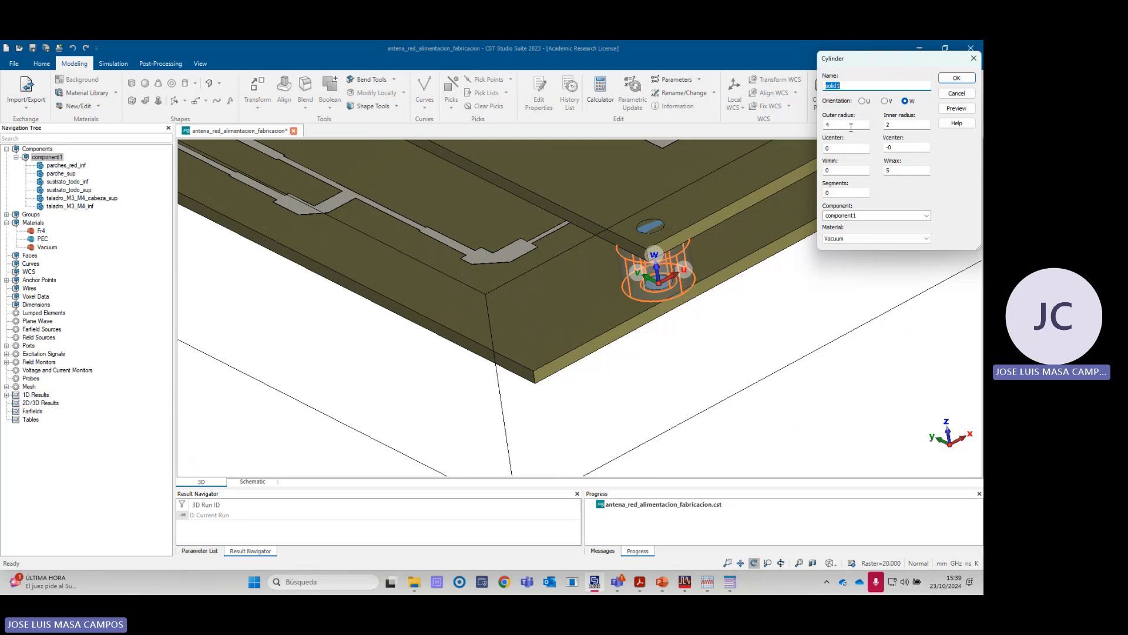
- Name the cylinder separador and set its outer radius to 6/2 and inner radius to 3.1/2
text(separad)
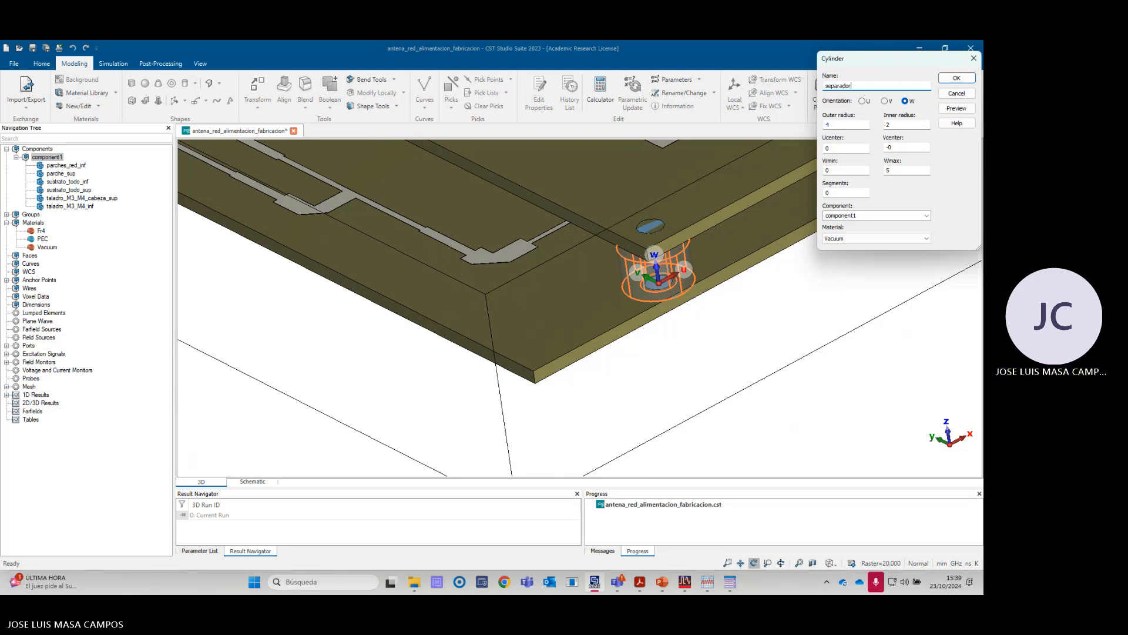
text(or)
double_click(849, 125)
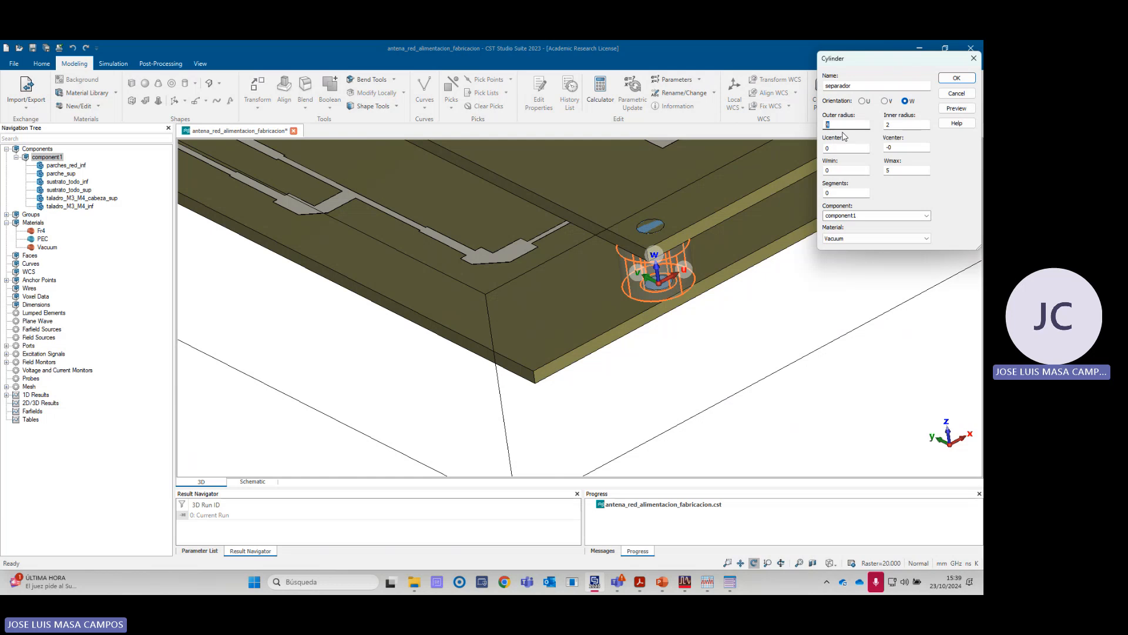
text(6)
text(/3)
text(2)
click(901, 124)
text(3.1/2)
- Set the cylinder's Wmax to 5.6
scroll(708, 282, up, 4)
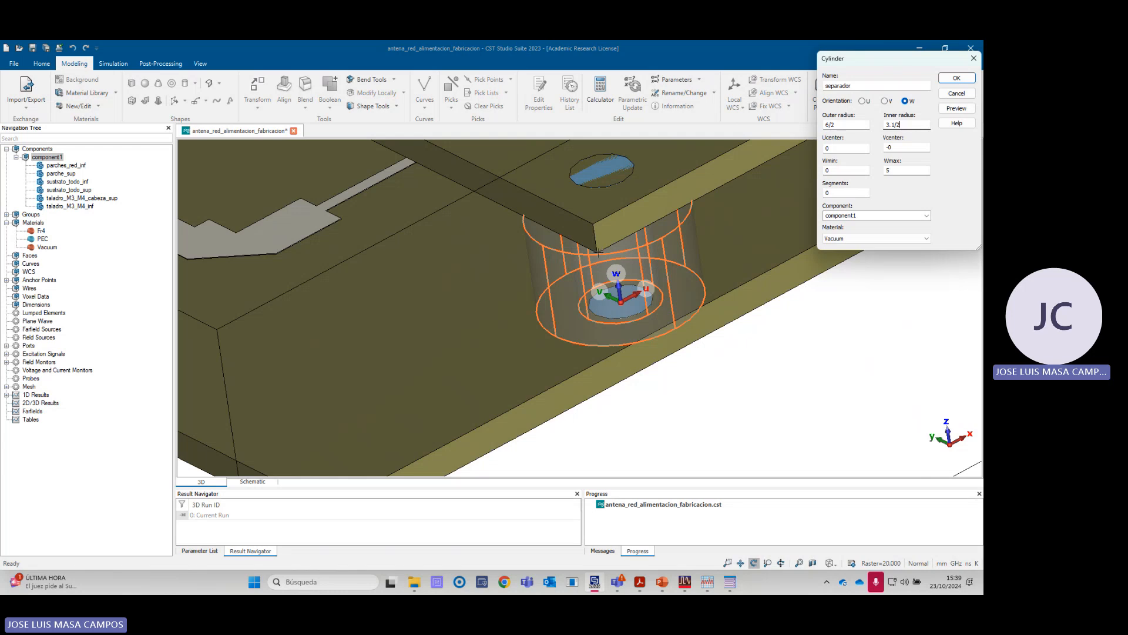
scroll(598, 253, down, 3)
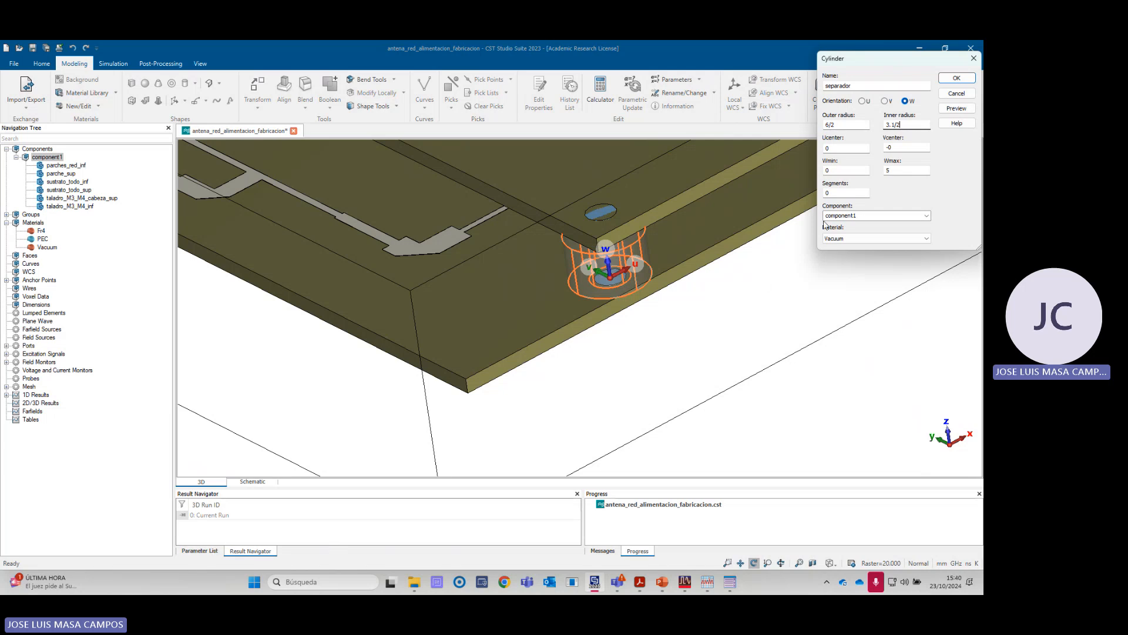
click(897, 170)
text(5.)
key(BackSpace)
key(BackSpace)
text(.6)
- Define a new material for the cylinder with material folder PLA and epsilon 2.5
click(872, 240)
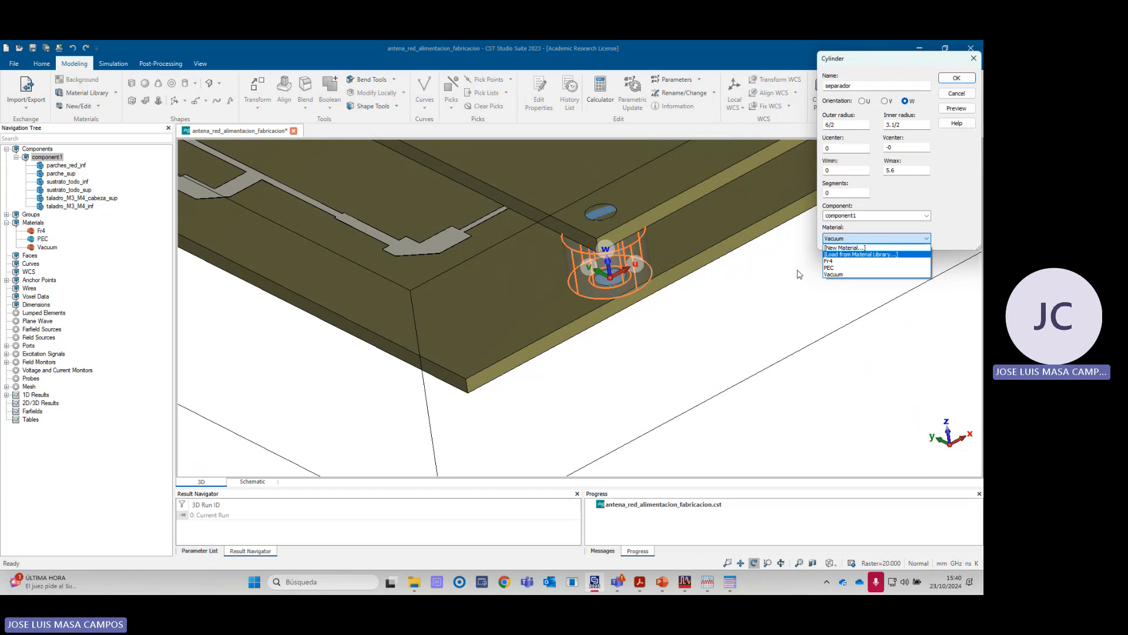
click(858, 248)
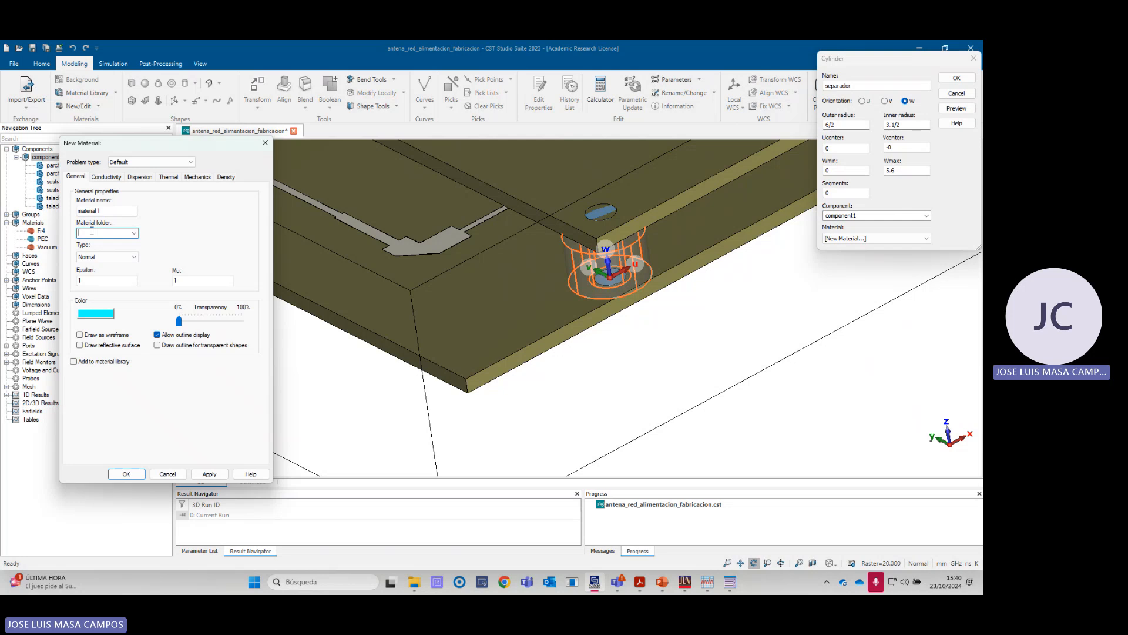
text(PLA)
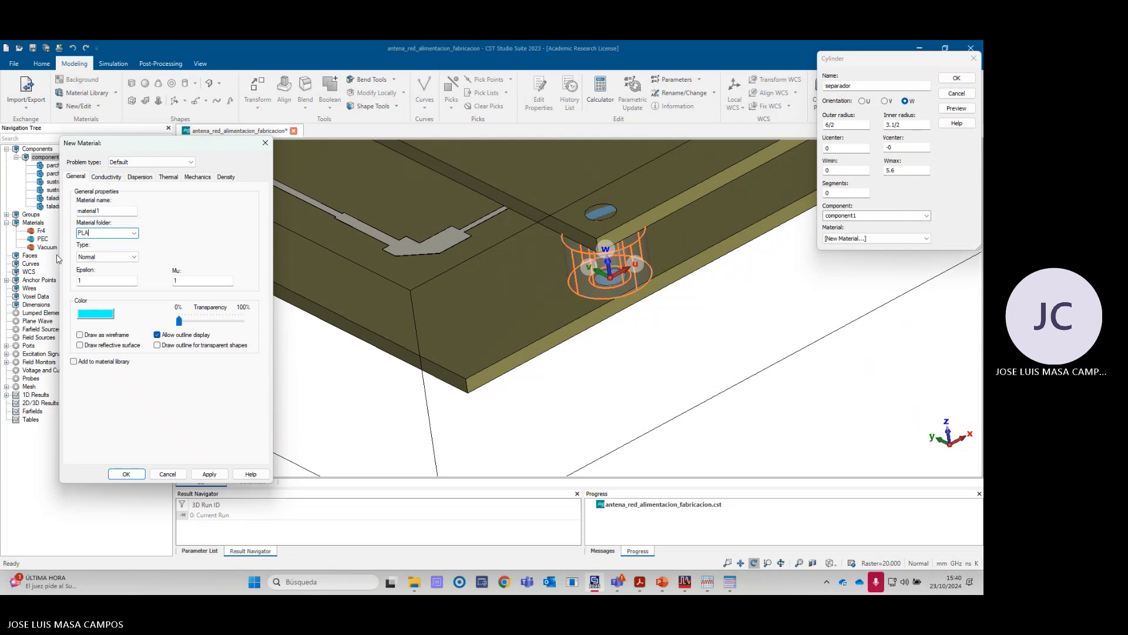
double_click(76, 281)
text(2.5)
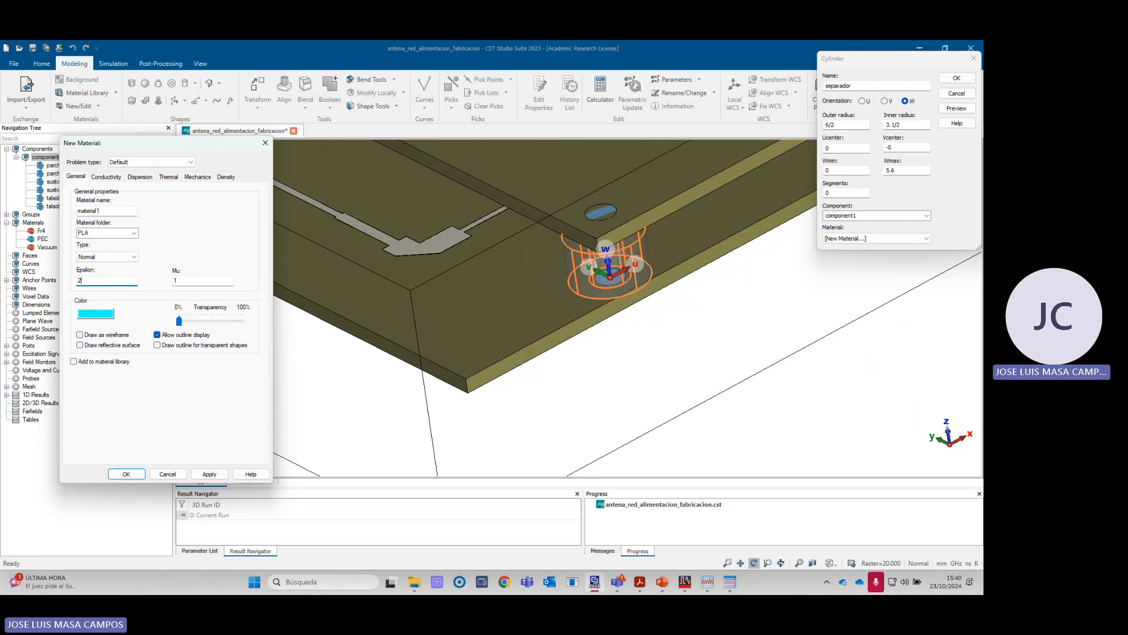
- Set the new material's colour to blue and confirm the material definition
click(95, 313)
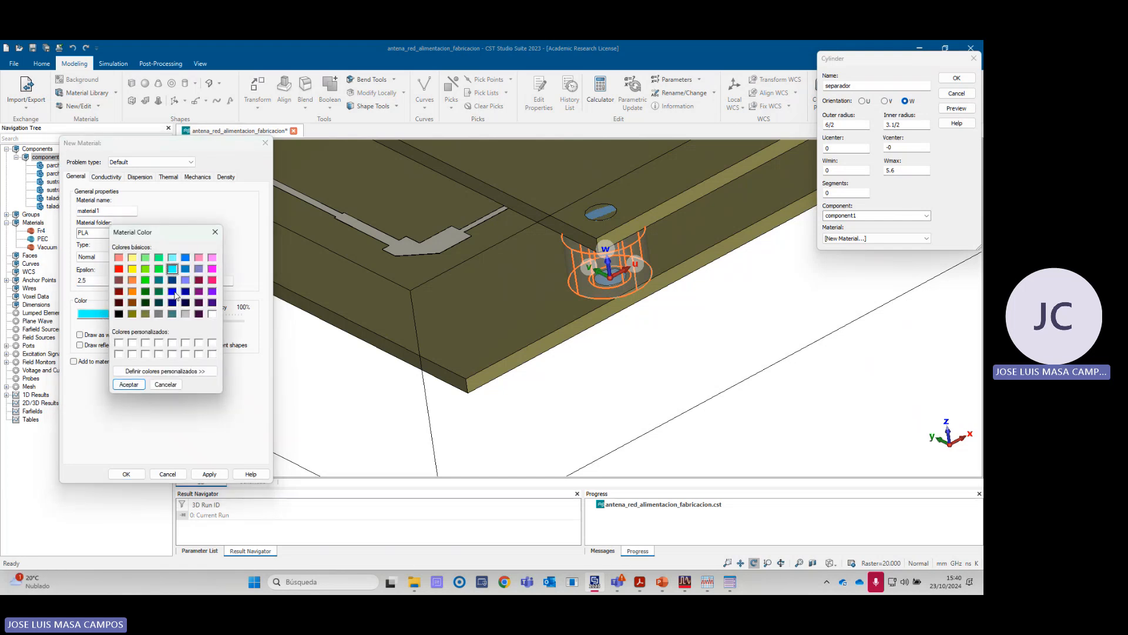
click(173, 292)
click(129, 384)
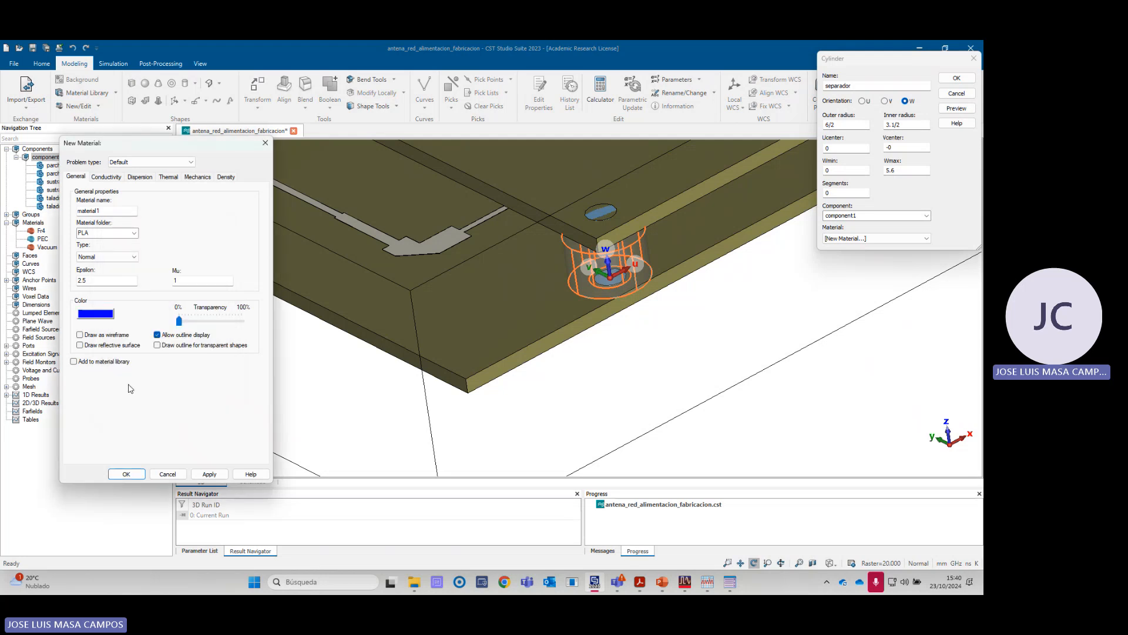
click(128, 476)
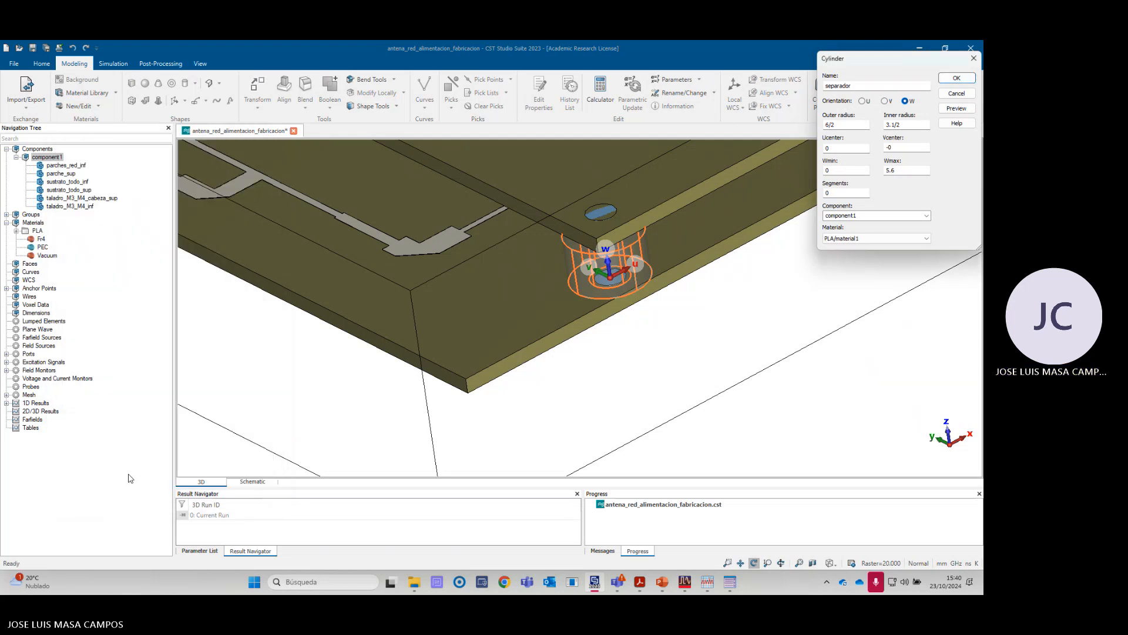
- Preview the separador cylinder and create it between the two substrates
click(956, 108)
scroll(685, 306, up, 3)
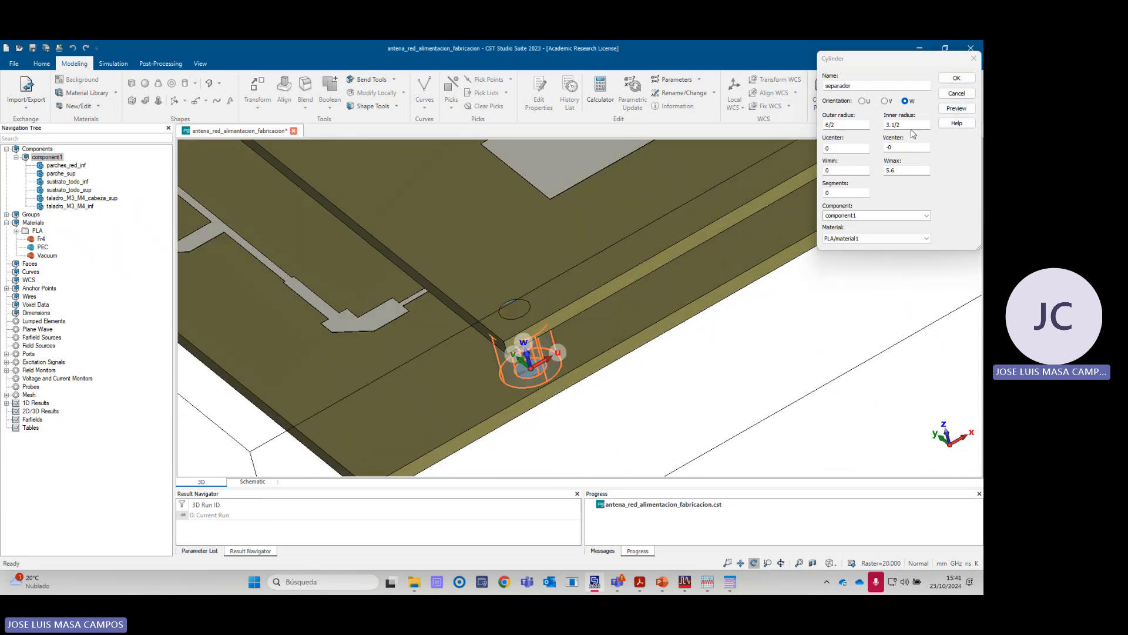
click(955, 78)
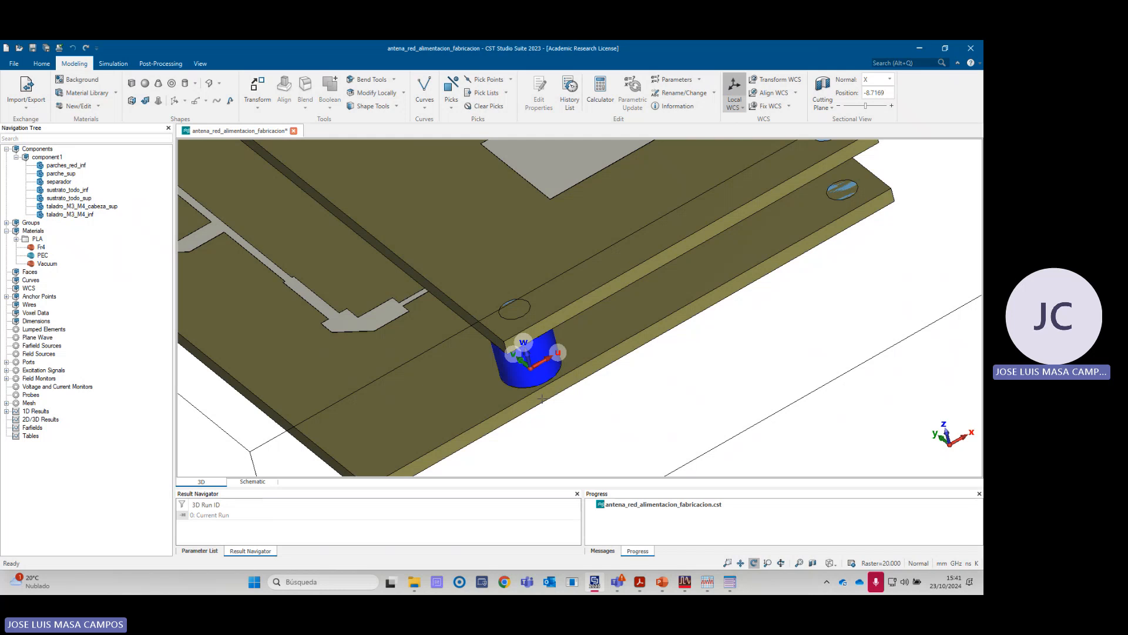
- Pick the circle centres of the two corner drill holes at the near end of the upper substrate
scroll(557, 383, down, 1)
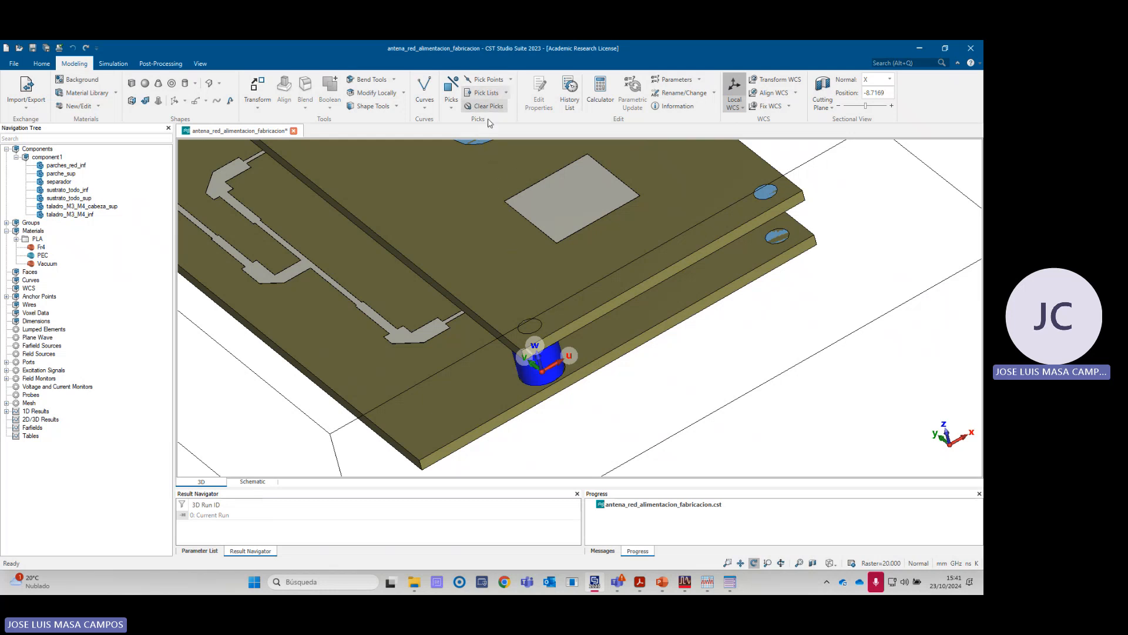
click(511, 83)
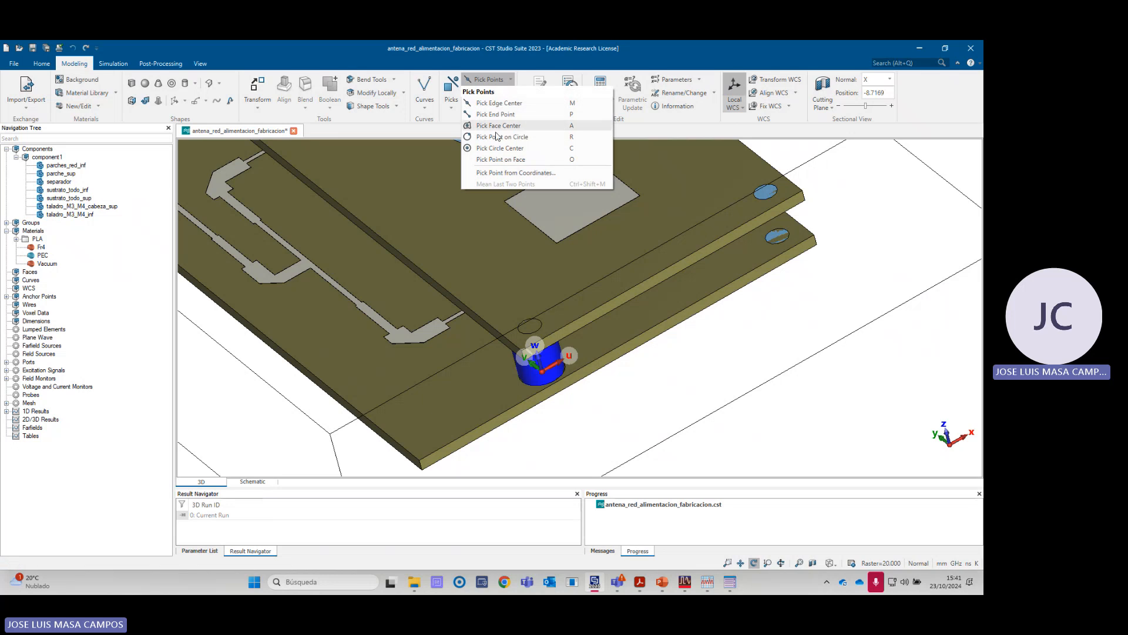
click(494, 152)
click(543, 321)
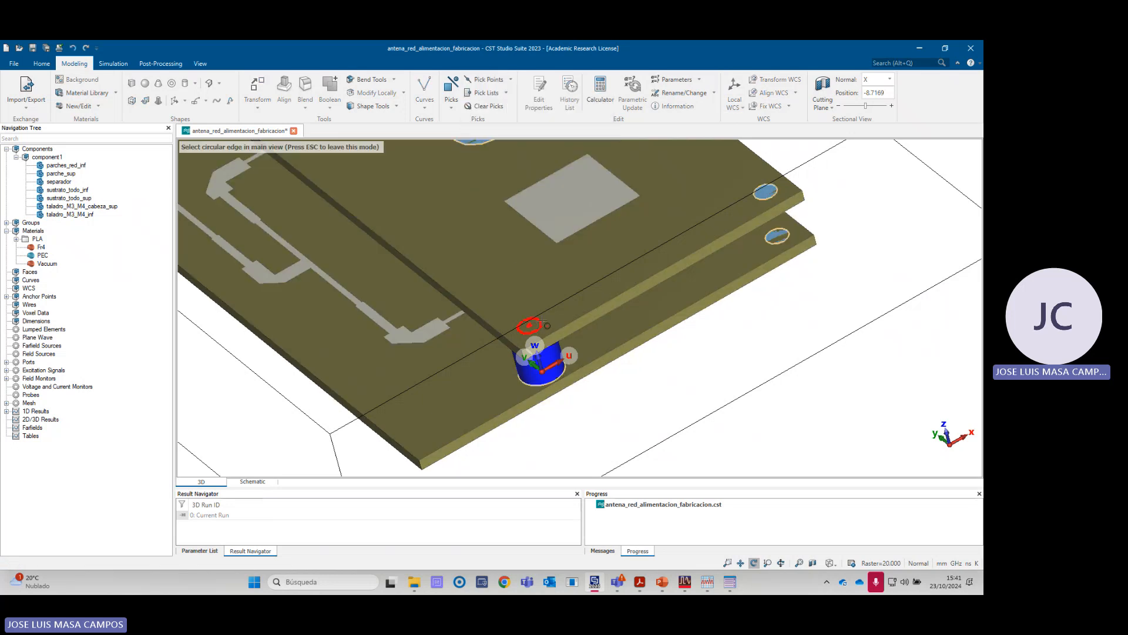
click(544, 324)
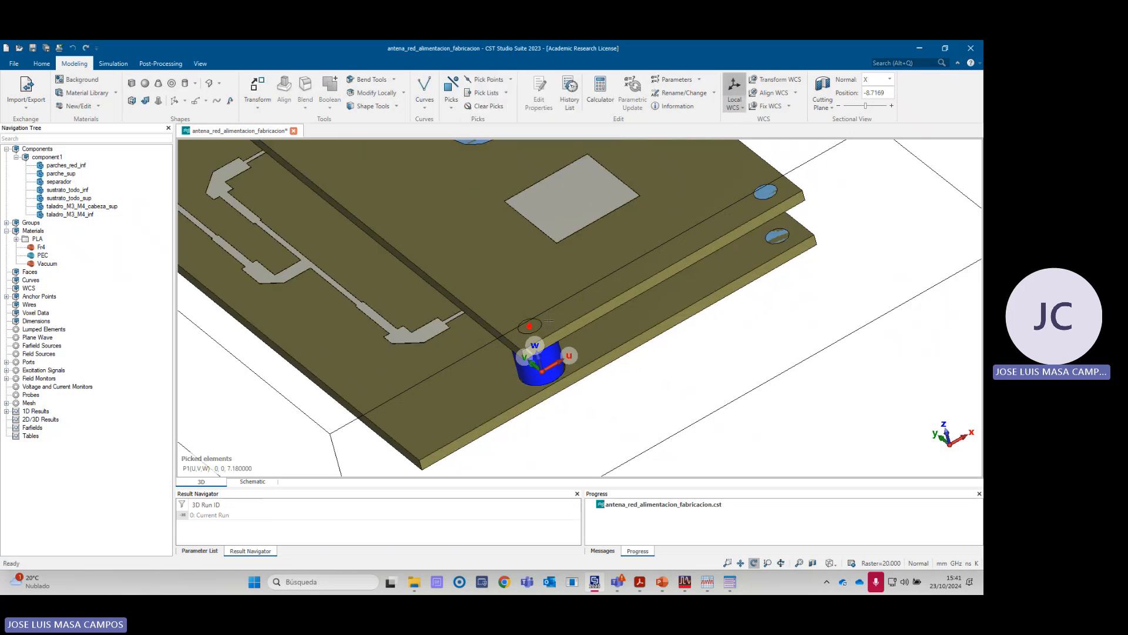
key(c)
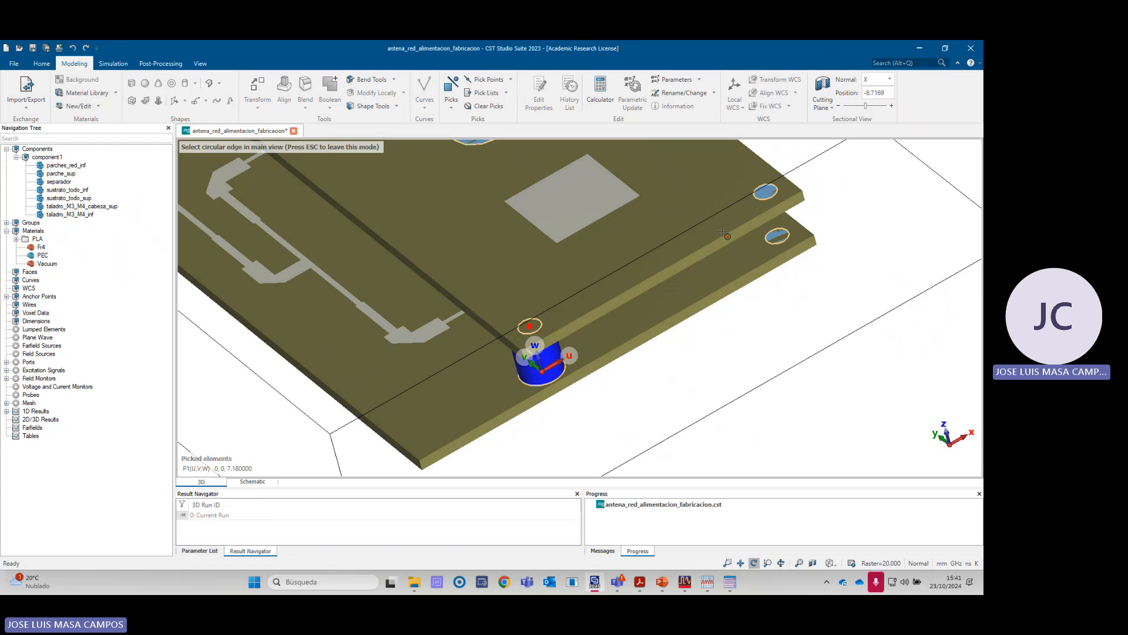
click(775, 188)
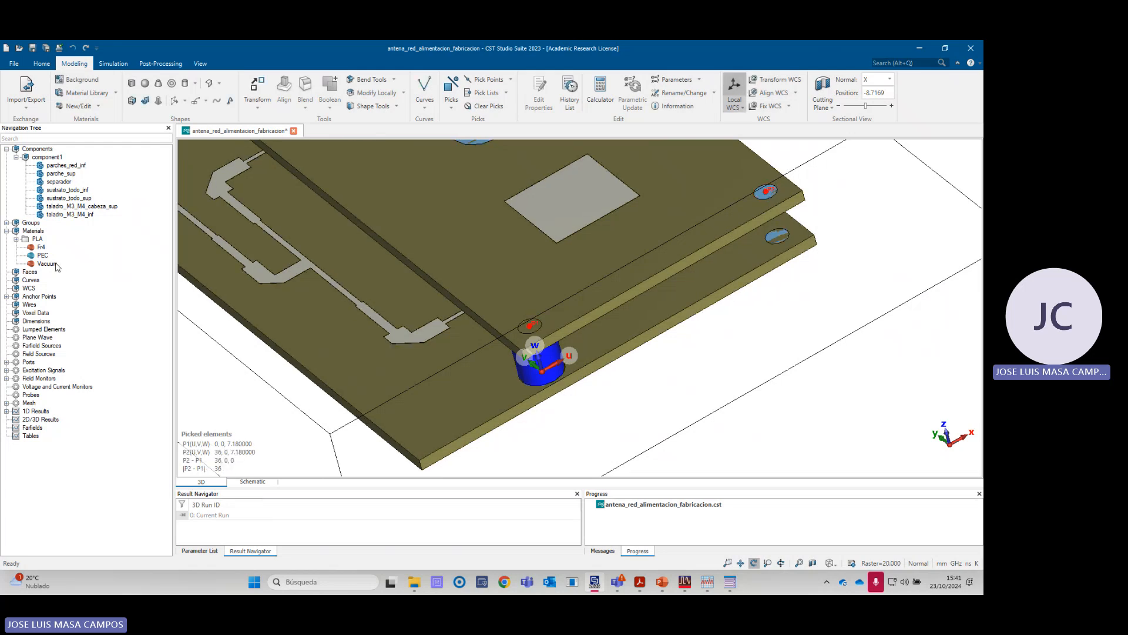
- Translate a copy of separador to the other corner hole, using the picked points as the translation vector
click(60, 182)
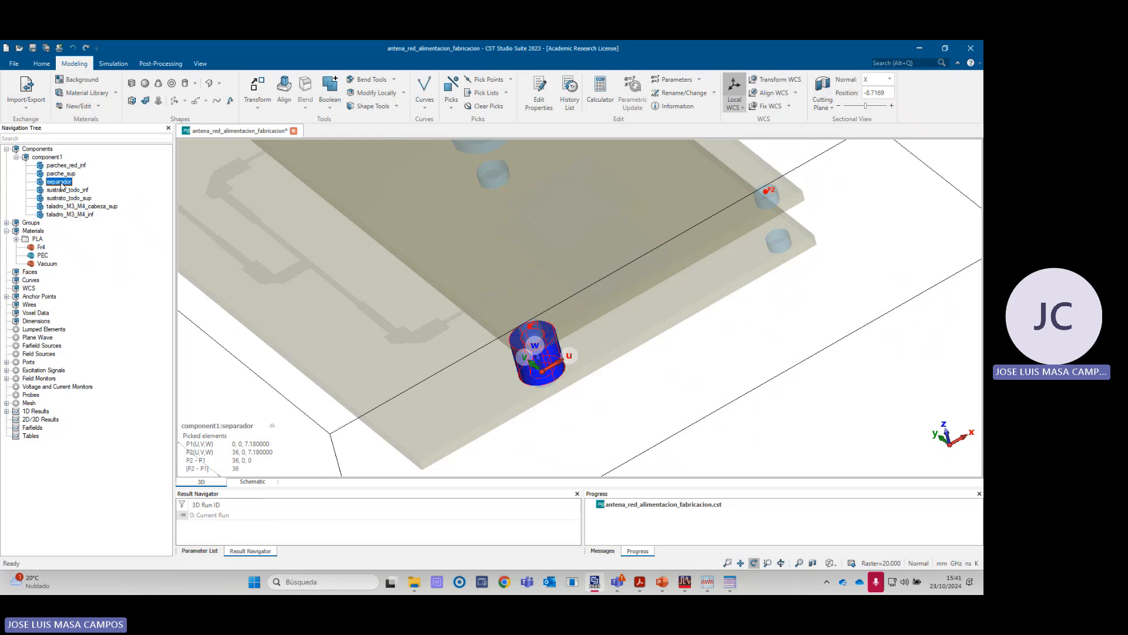
right_click(61, 185)
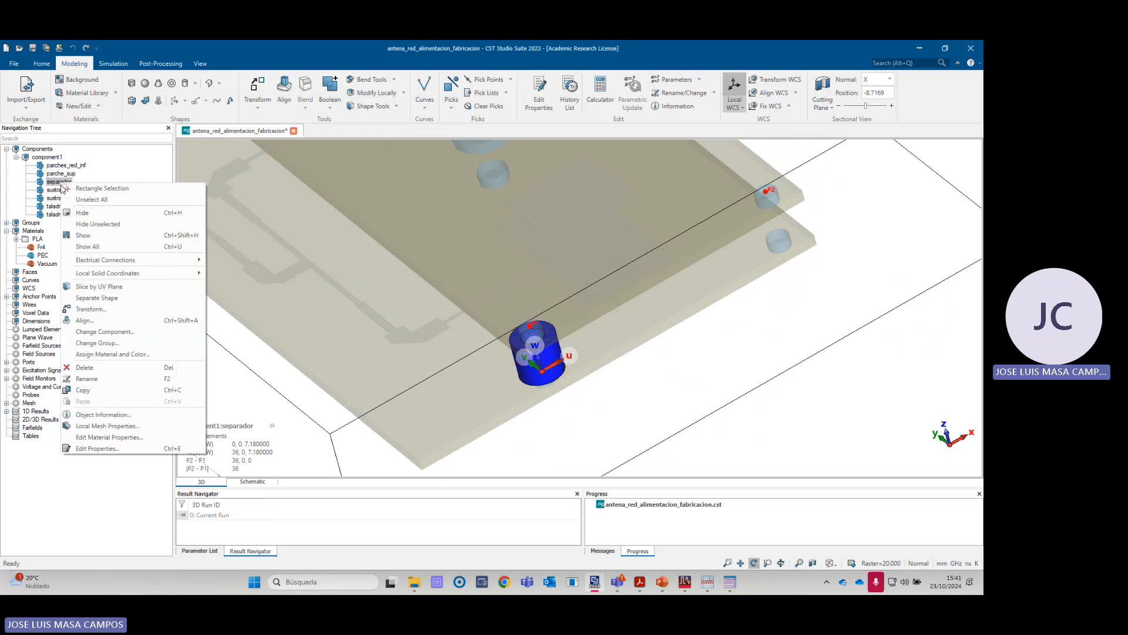
click(96, 311)
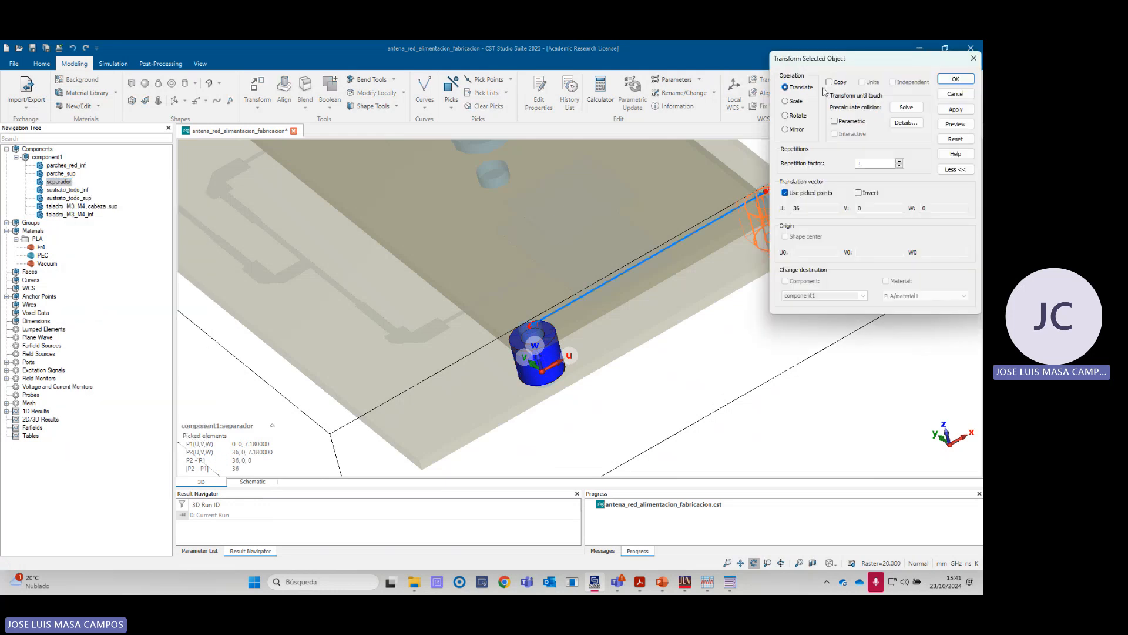
click(830, 83)
drag(835, 65, 262, 154)
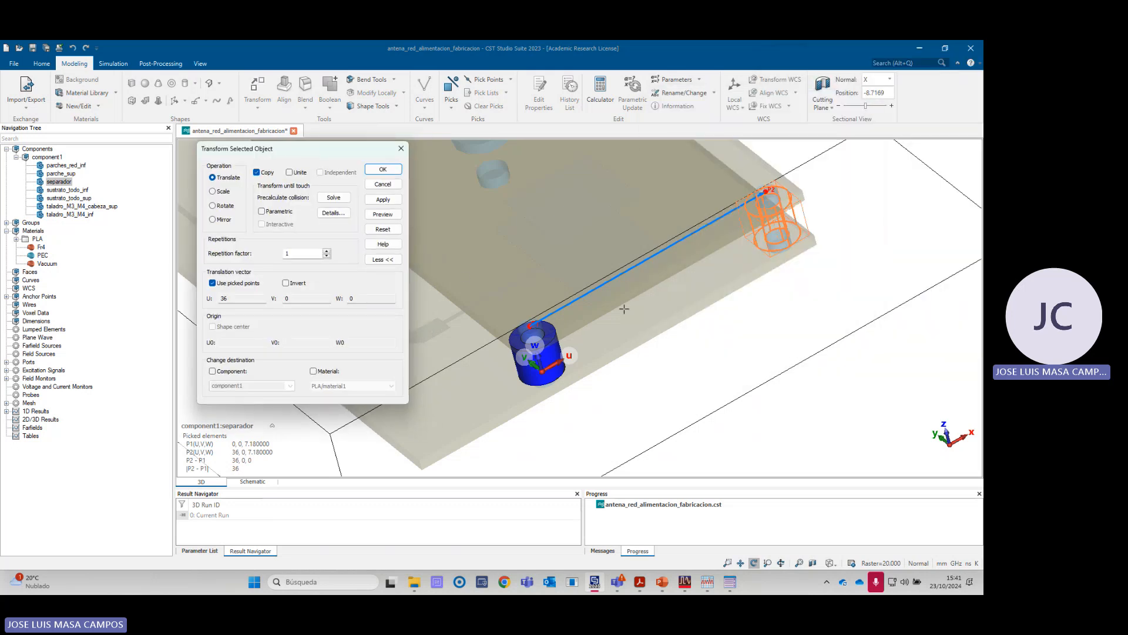
click(382, 171)
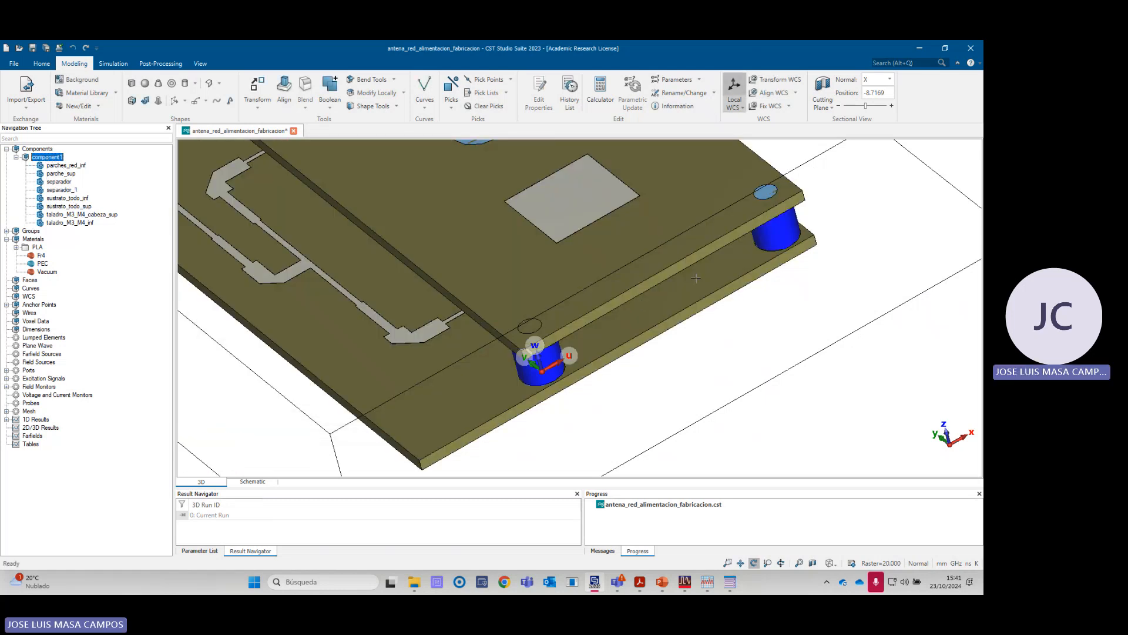
- Pick the circle centres of the second spacer's corner hole and the middle hole along the same long edge
scroll(696, 278, down, 5)
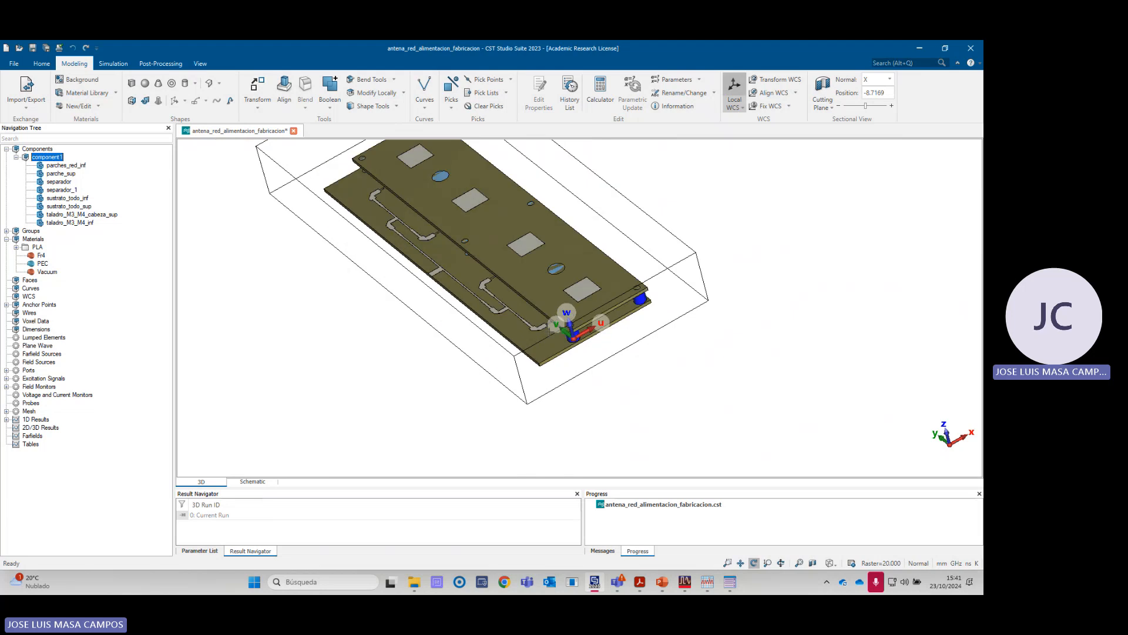
scroll(553, 310, up, 3)
scroll(563, 318, down, 3)
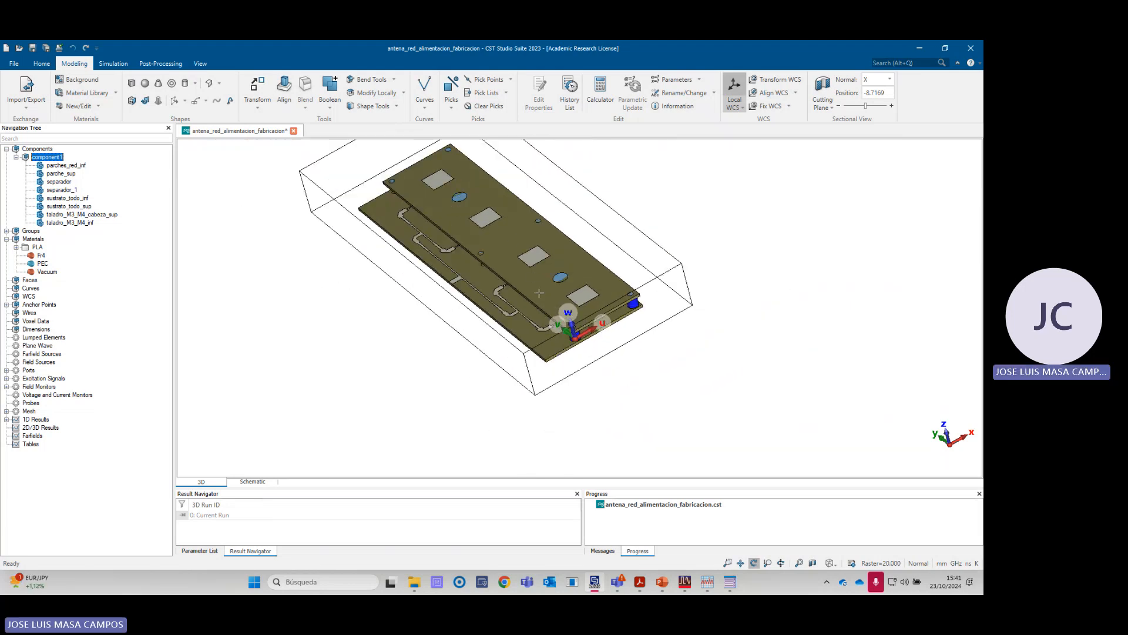
scroll(539, 292, up, 2)
scroll(634, 305, up, 2)
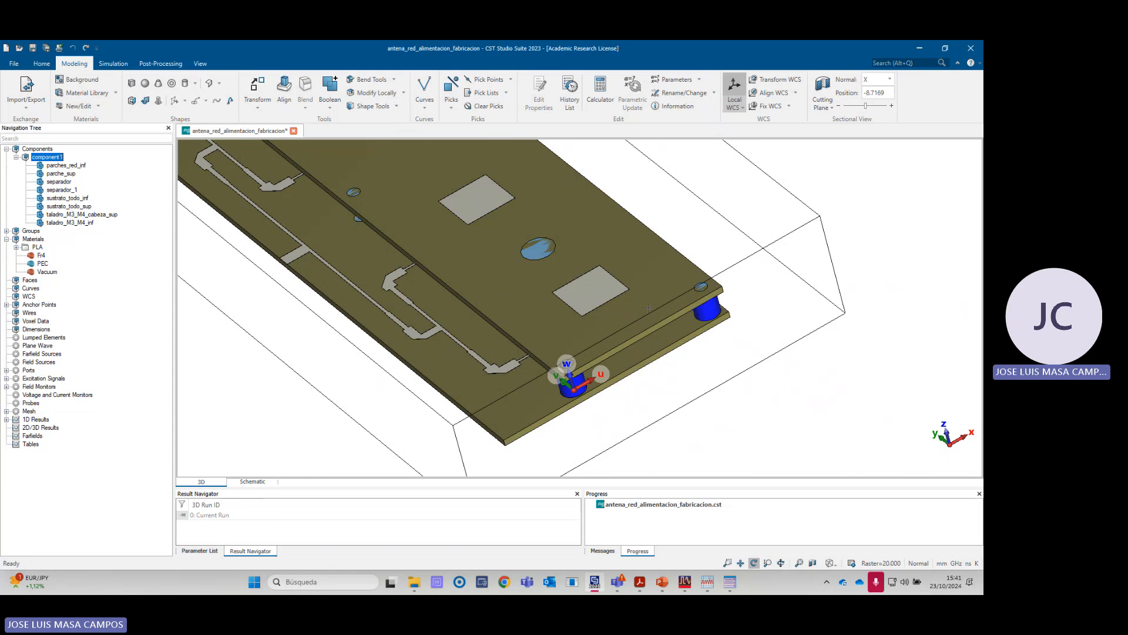
key(c)
click(701, 287)
scroll(701, 288, down, 4)
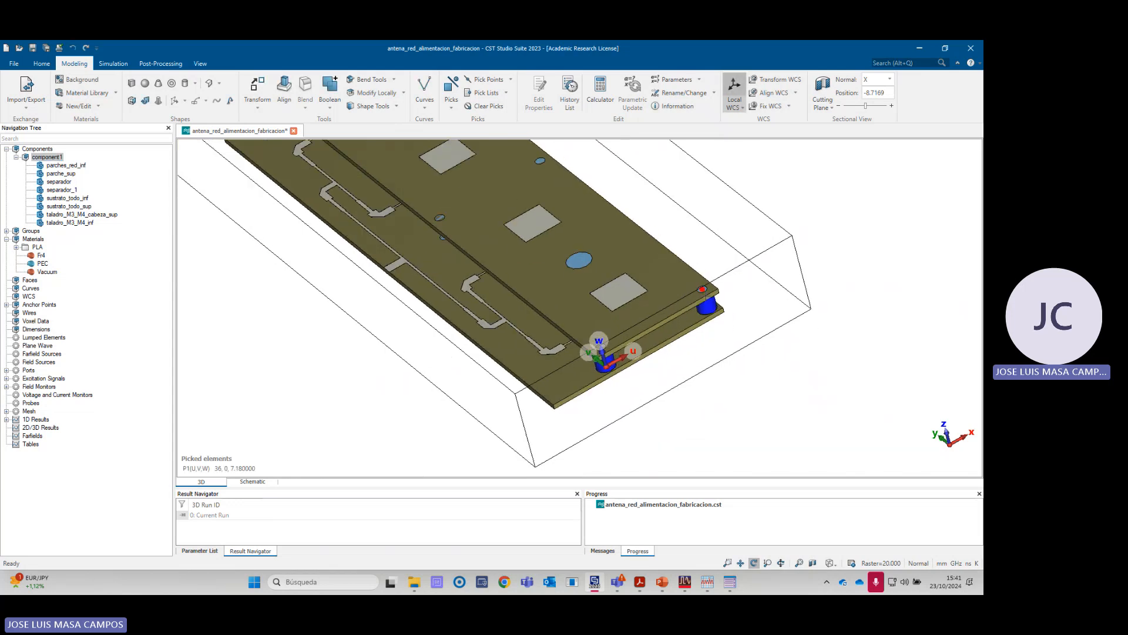
scroll(575, 194, up, 3)
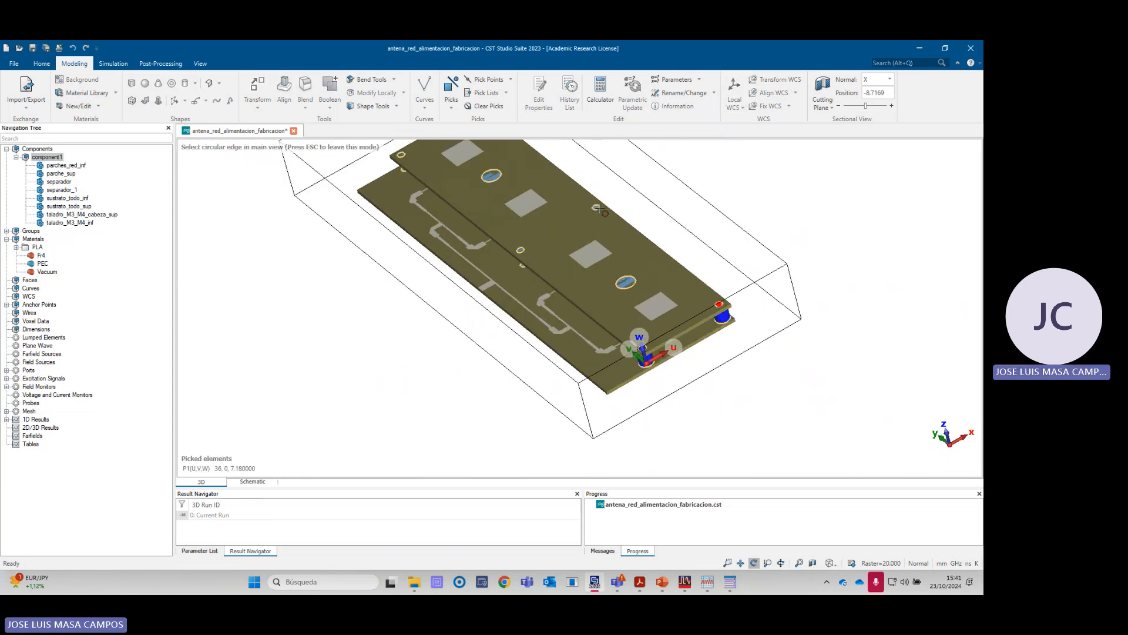
click(602, 204)
scroll(601, 208, down, 4)
key(w)
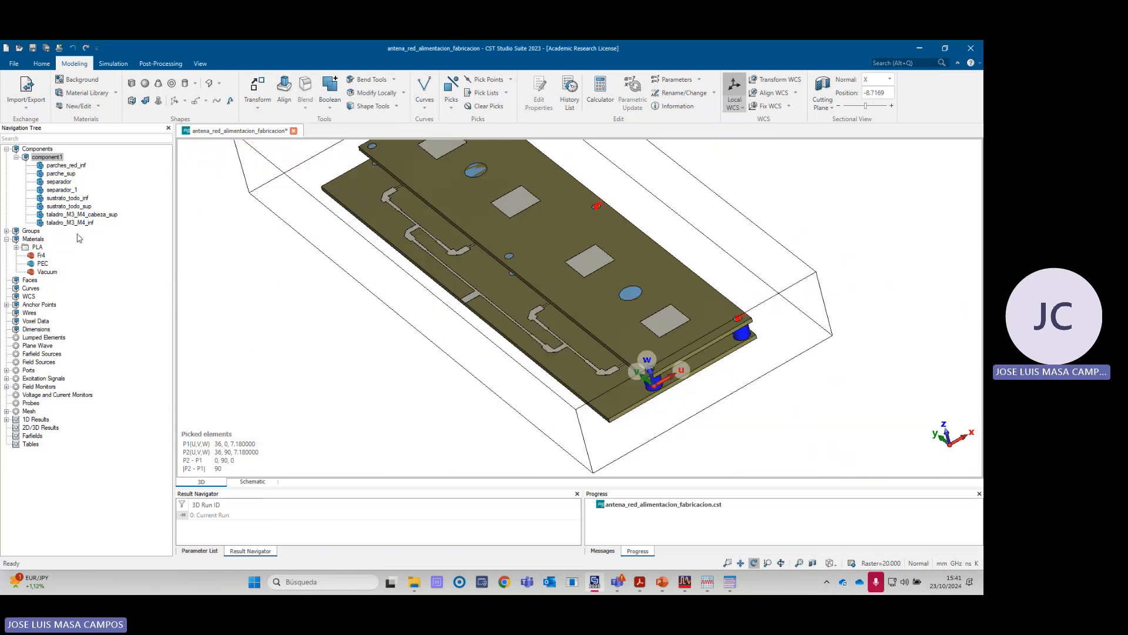
- Copy separador and separador_1 along the picked translation vector with a repetition factor of 2, then clear the selection
click(63, 183)
ctrl+click(63, 190)
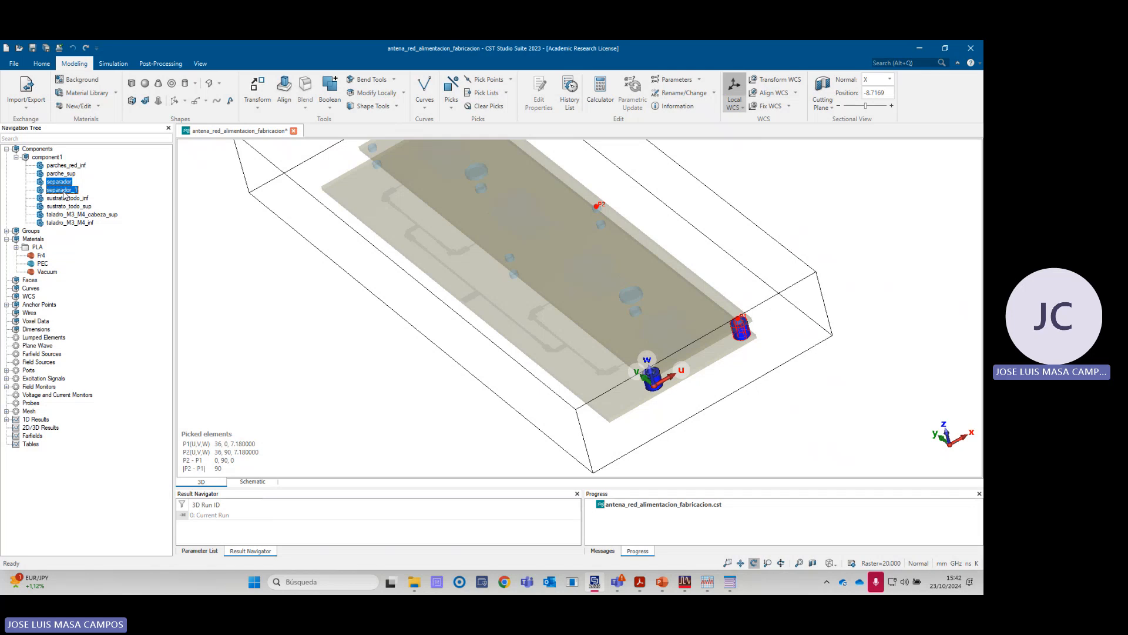
right_click(65, 194)
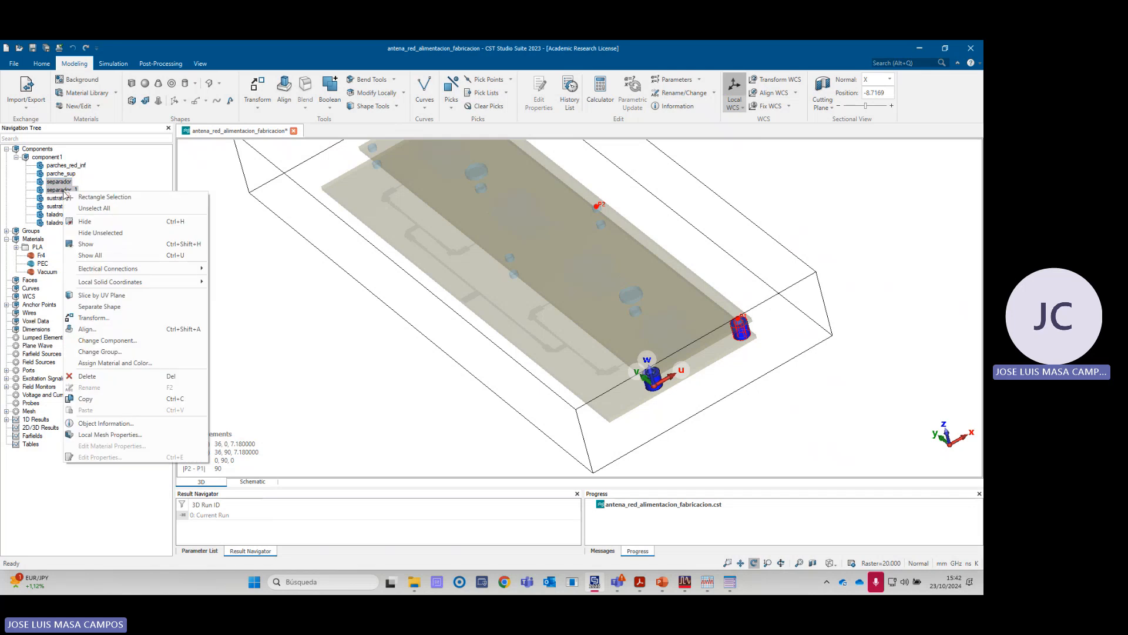
click(94, 318)
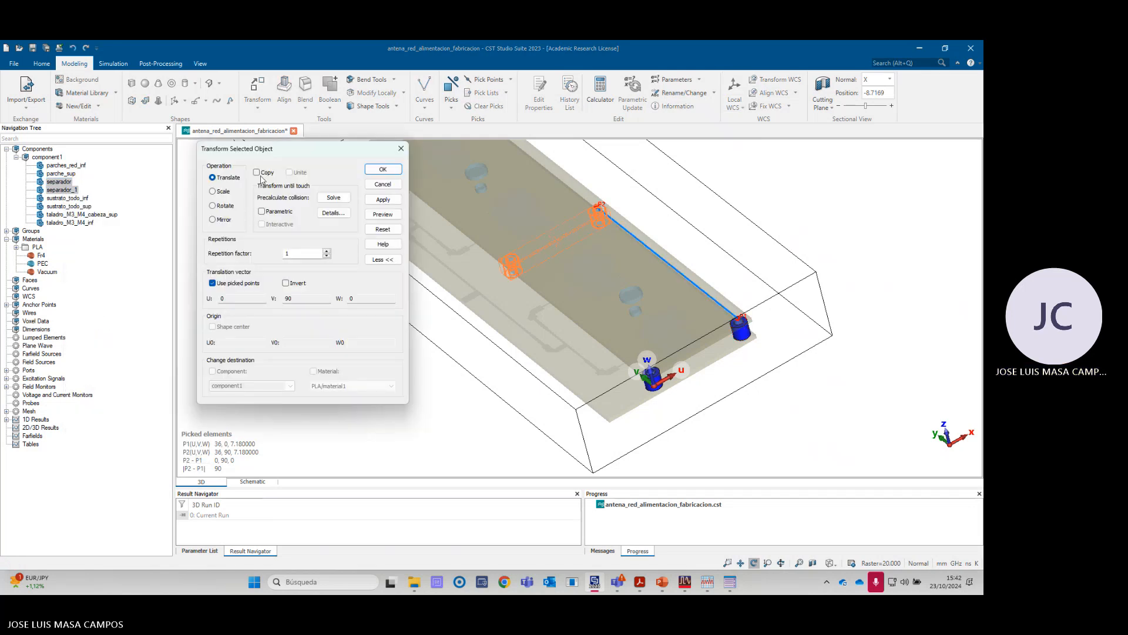
click(257, 172)
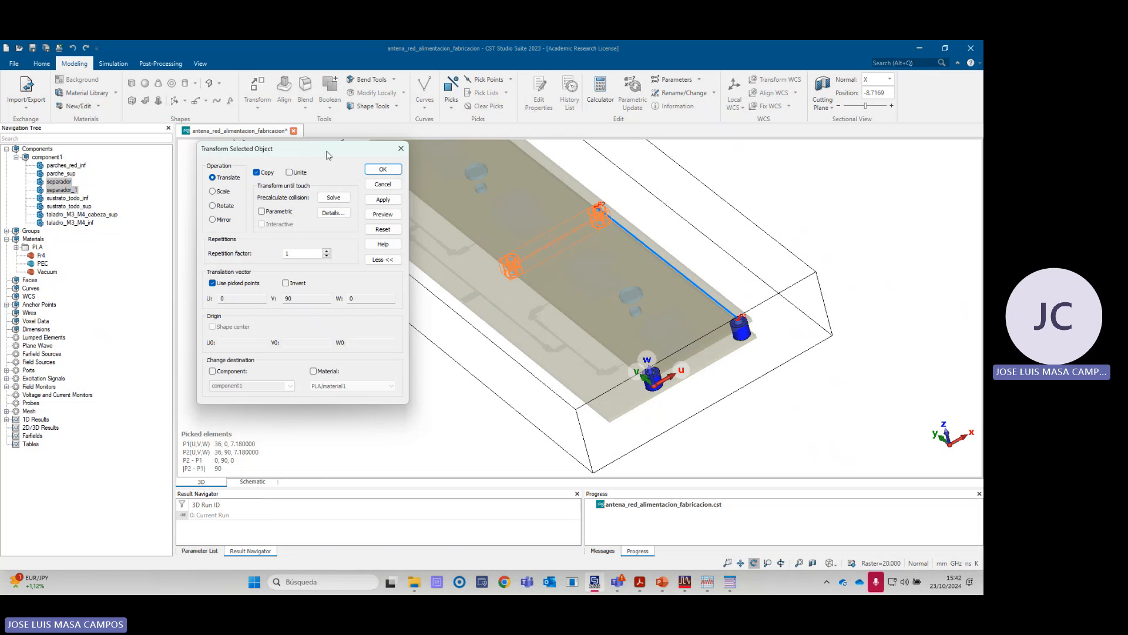
drag(328, 155, 293, 229)
scroll(492, 256, down, 2)
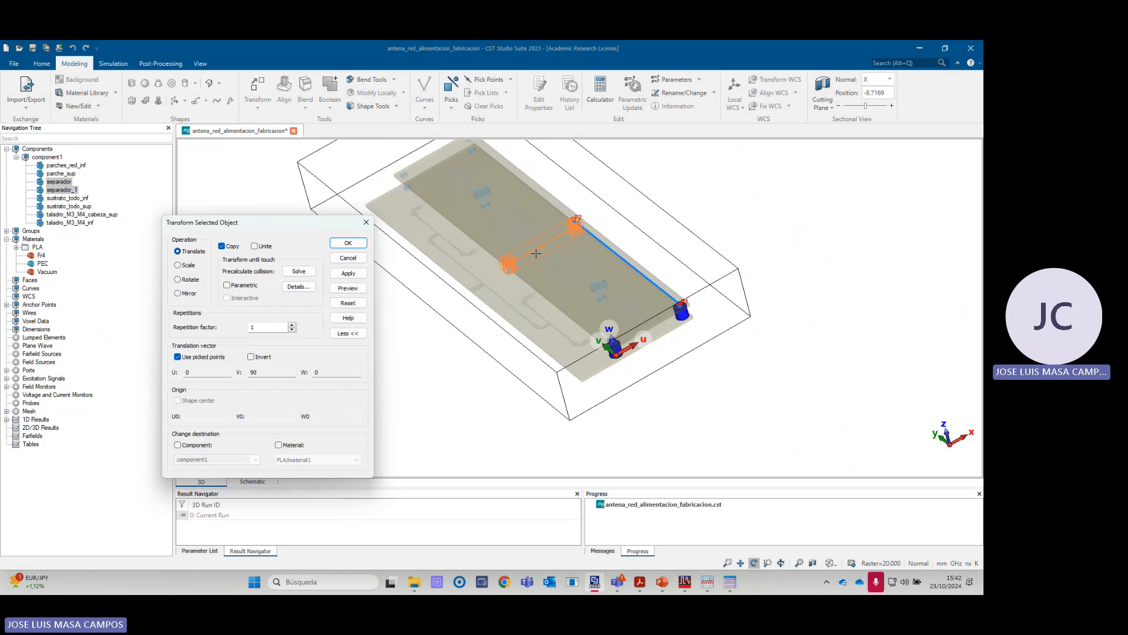
click(292, 325)
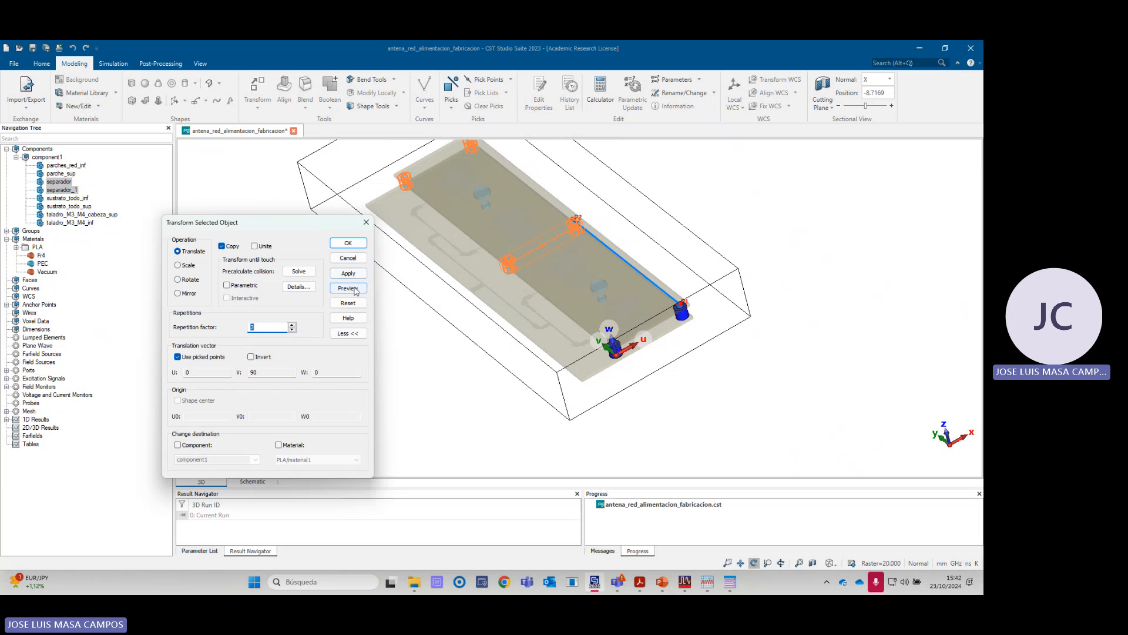
click(349, 243)
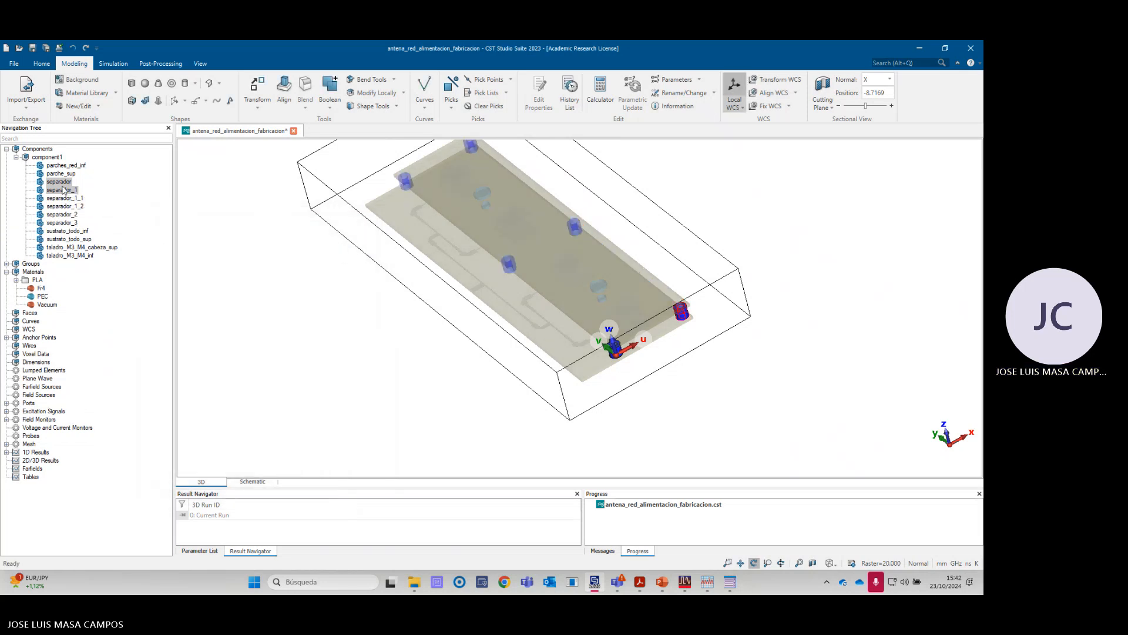
click(37, 149)
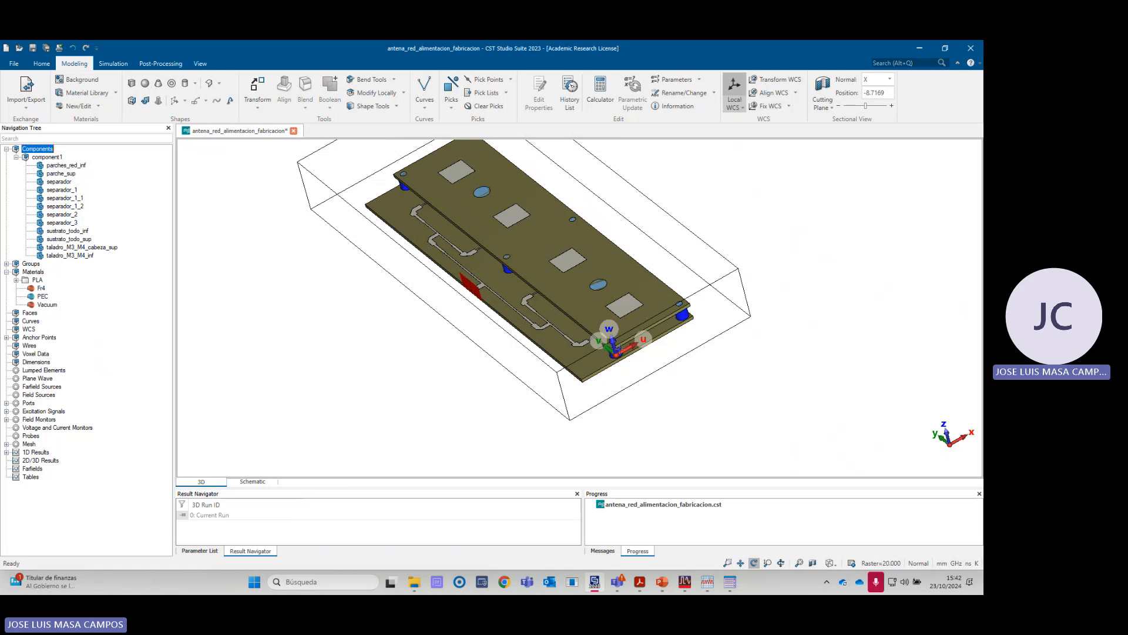
- Hide the upper substrate sustrato_todo_sup and clear its selection to expose the spacers
scroll(620, 353, up, 3)
scroll(611, 355, up, 3)
drag(597, 369, 599, 326)
scroll(598, 327, down, 3)
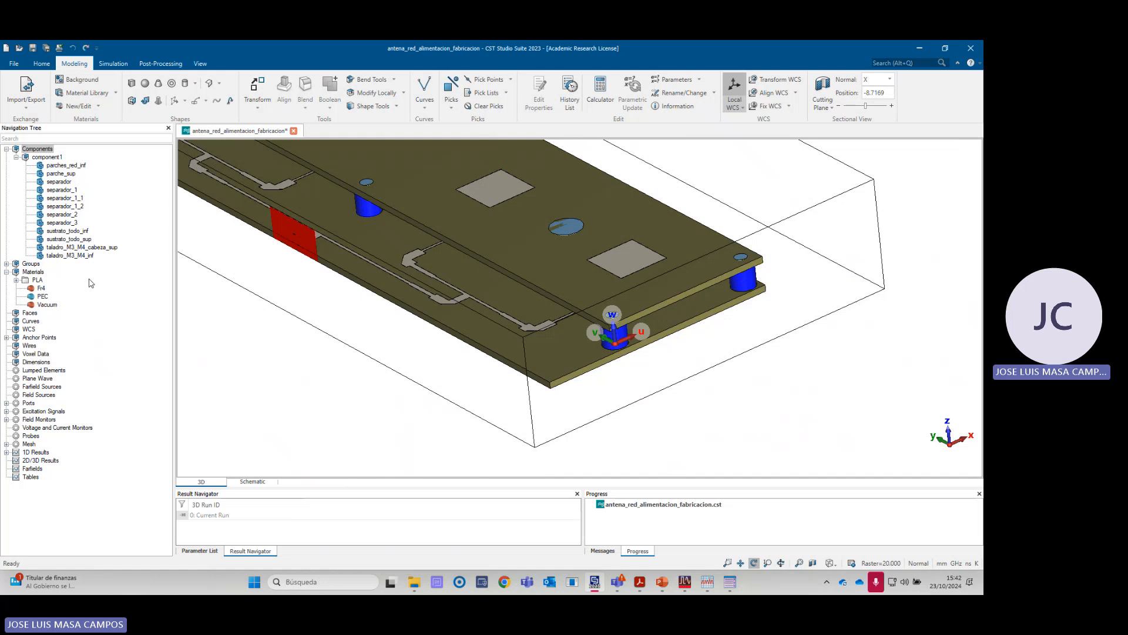
click(76, 239)
right_click(78, 240)
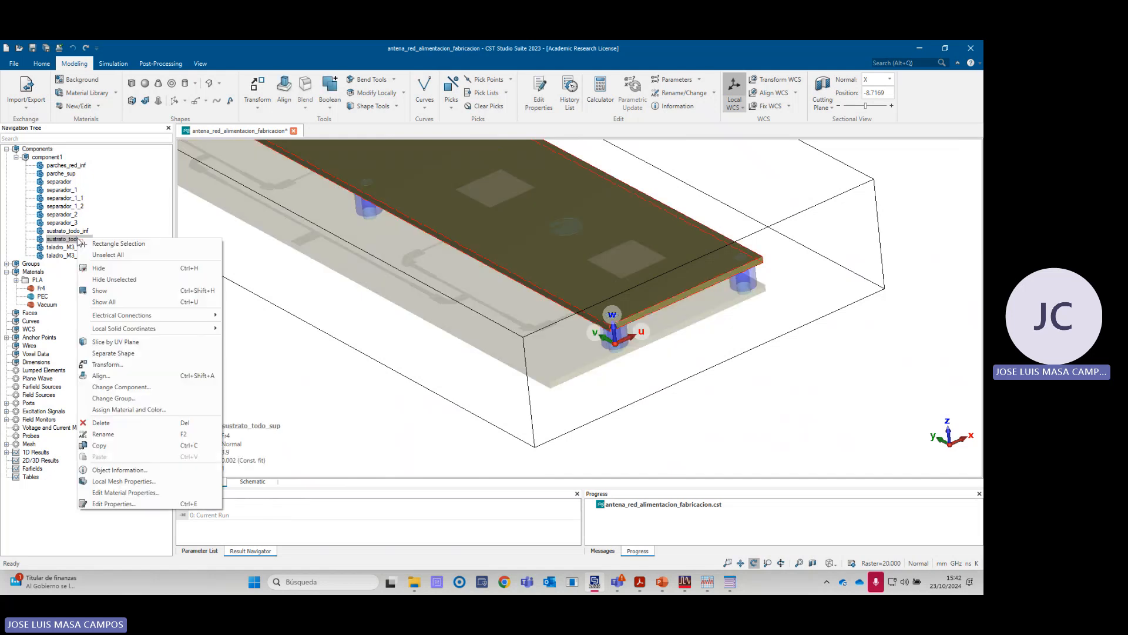
click(99, 273)
scroll(406, 292, down, 3)
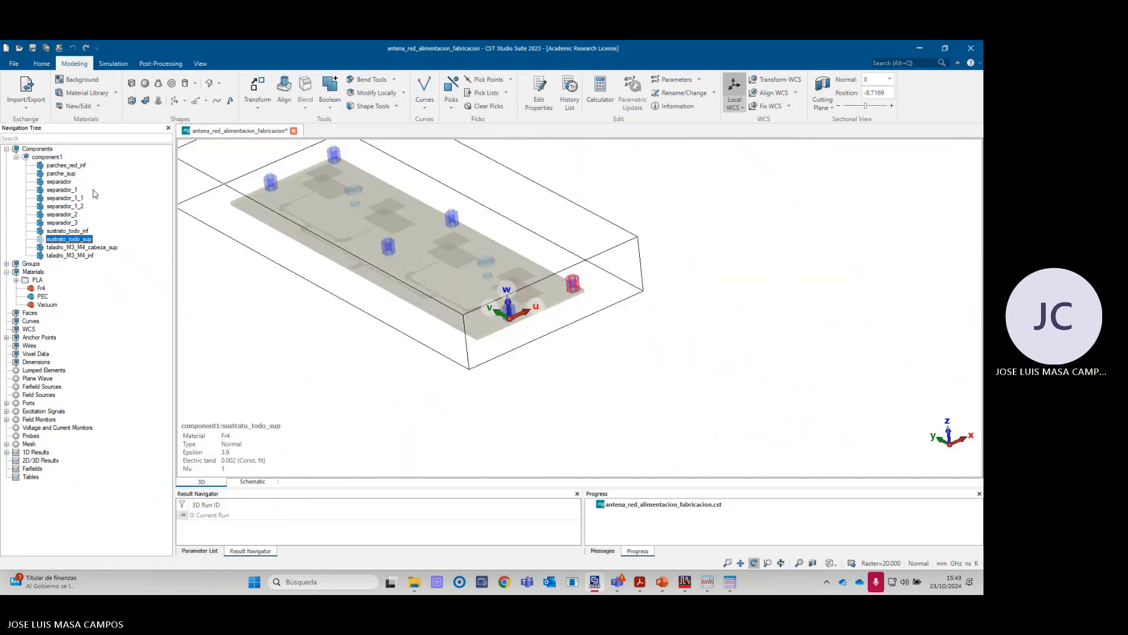
click(47, 158)
- Examine the spacers and the drill cylinders passing through them across the lower substrate
drag(271, 256, 360, 262)
scroll(407, 270, up, 2)
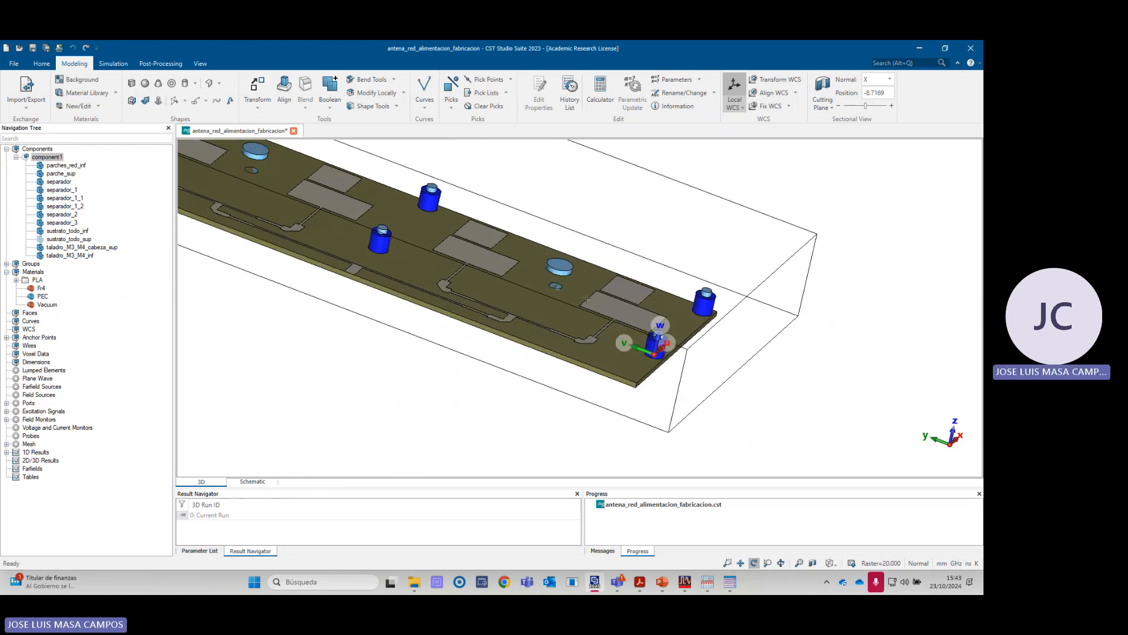
scroll(434, 245, down, 1)
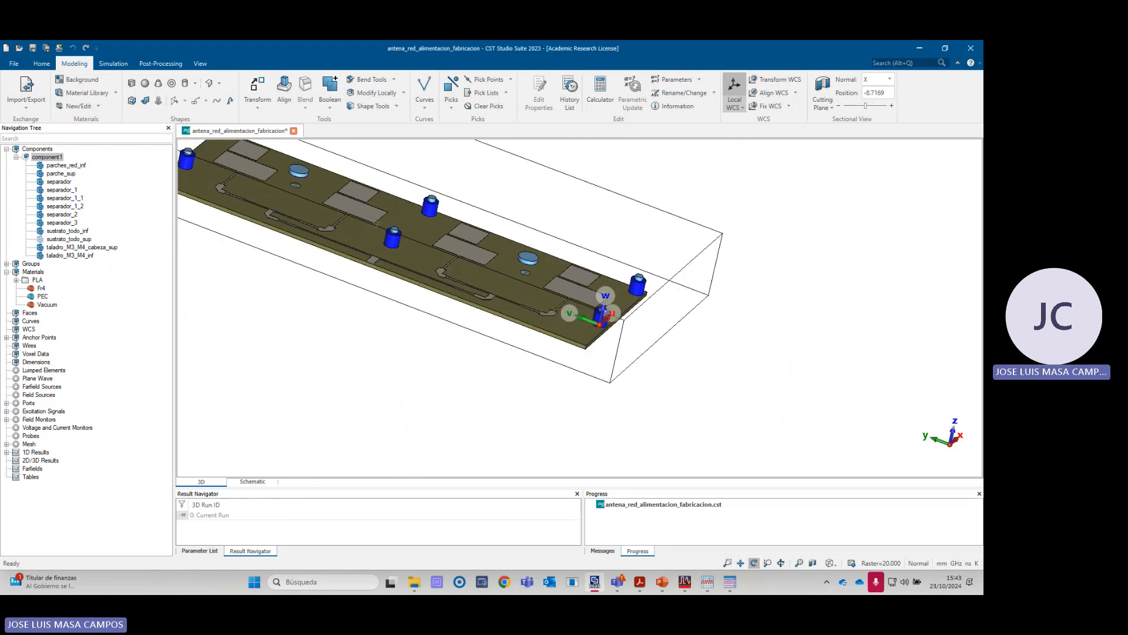
mouse_move(370, 216)
mouse_down()
mouse_move(417, 247)
mouse_move(406, 233)
mouse_move(438, 183)
mouse_move(375, 271)
mouse_move(367, 242)
mouse_up()
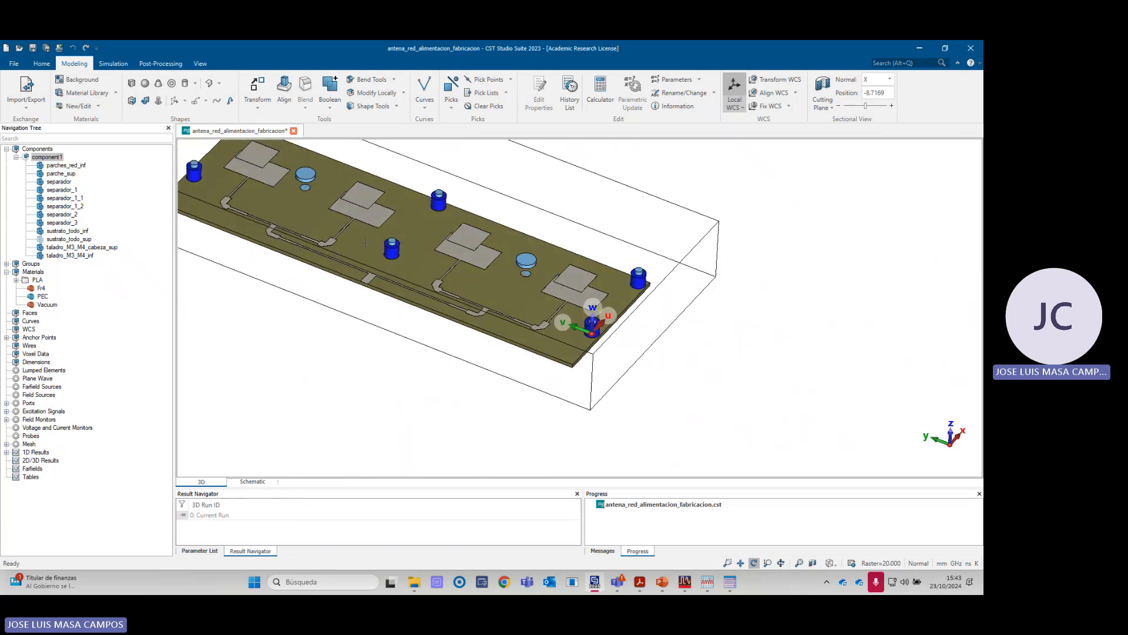
scroll(400, 248, up, 7)
scroll(419, 247, up, 1)
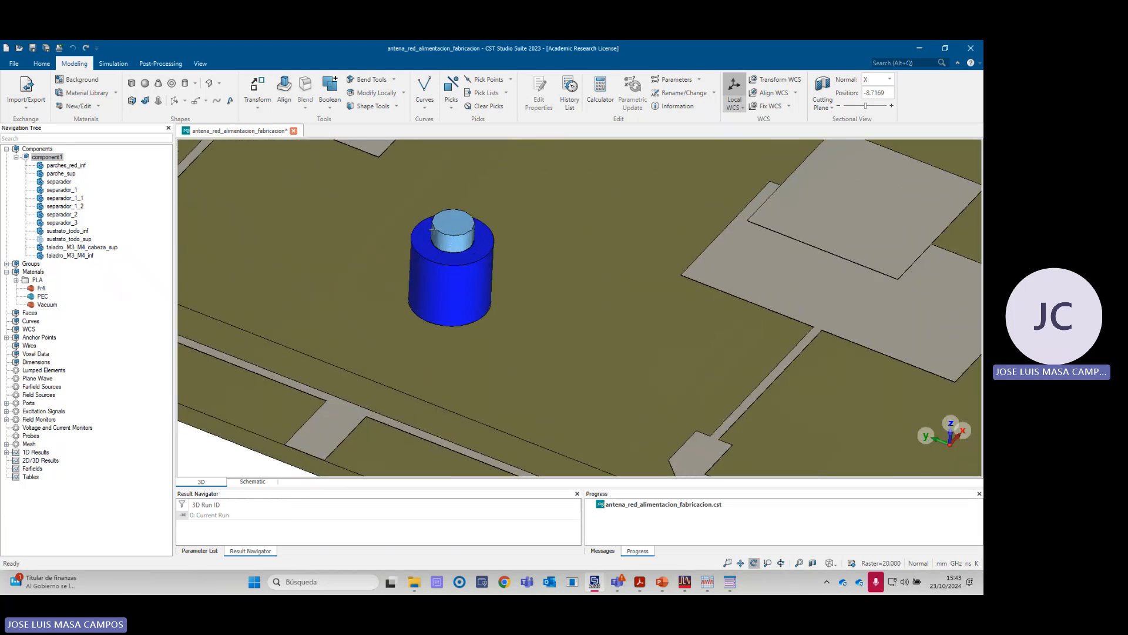
scroll(464, 221, down, 8)
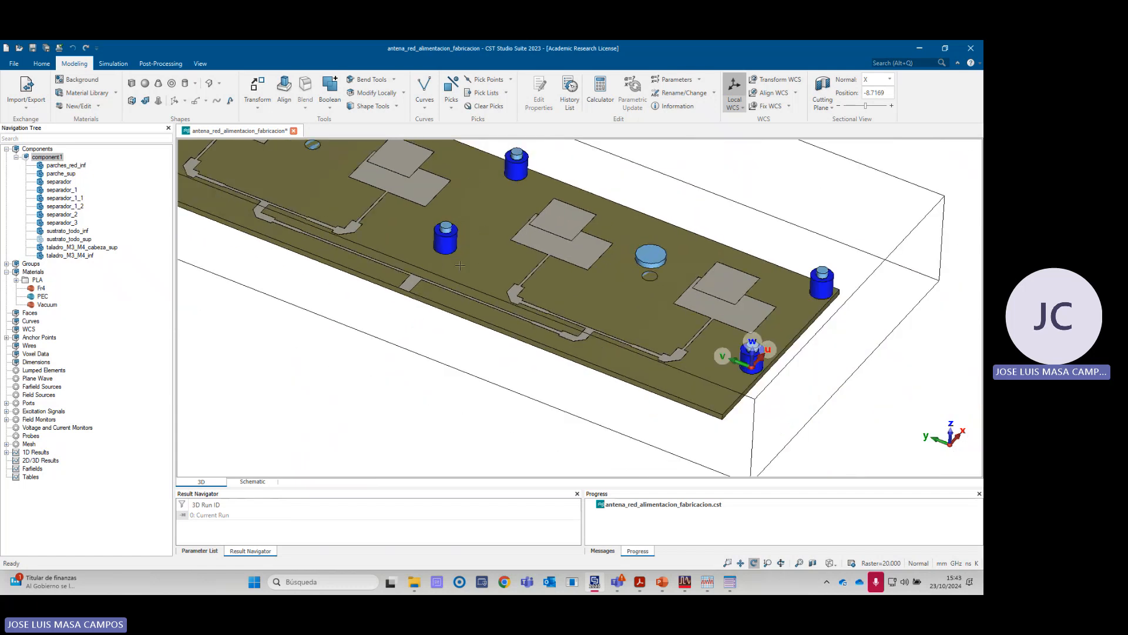
scroll(450, 274, down, 3)
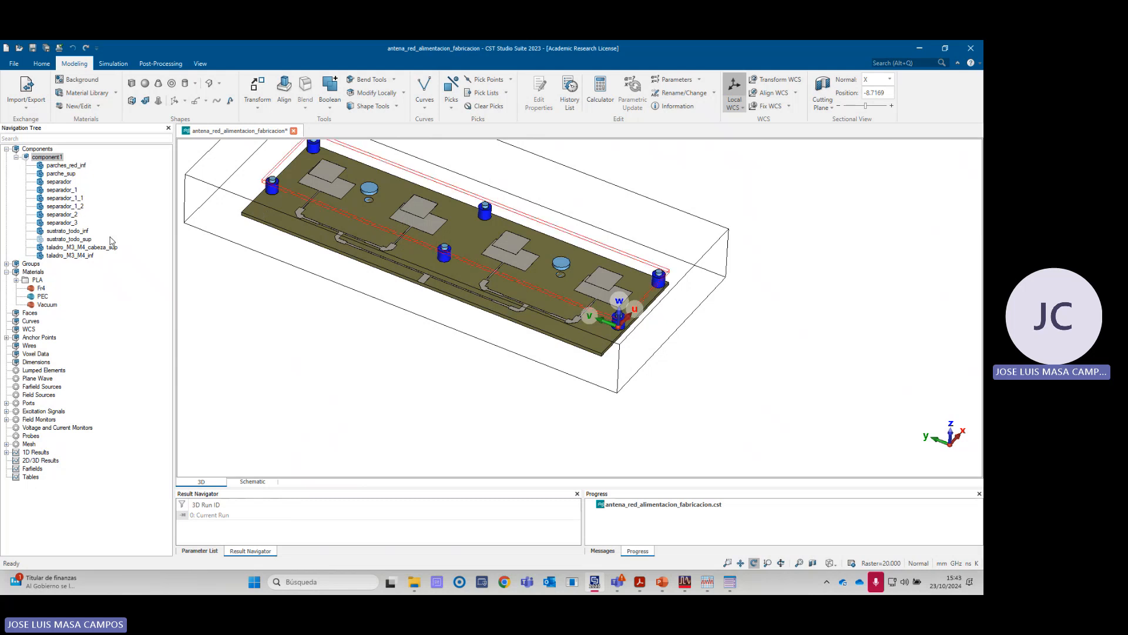
- Export the solid separador as a STEP file named separador.stp in the practica 2 folder, keeping its attributes
click(59, 181)
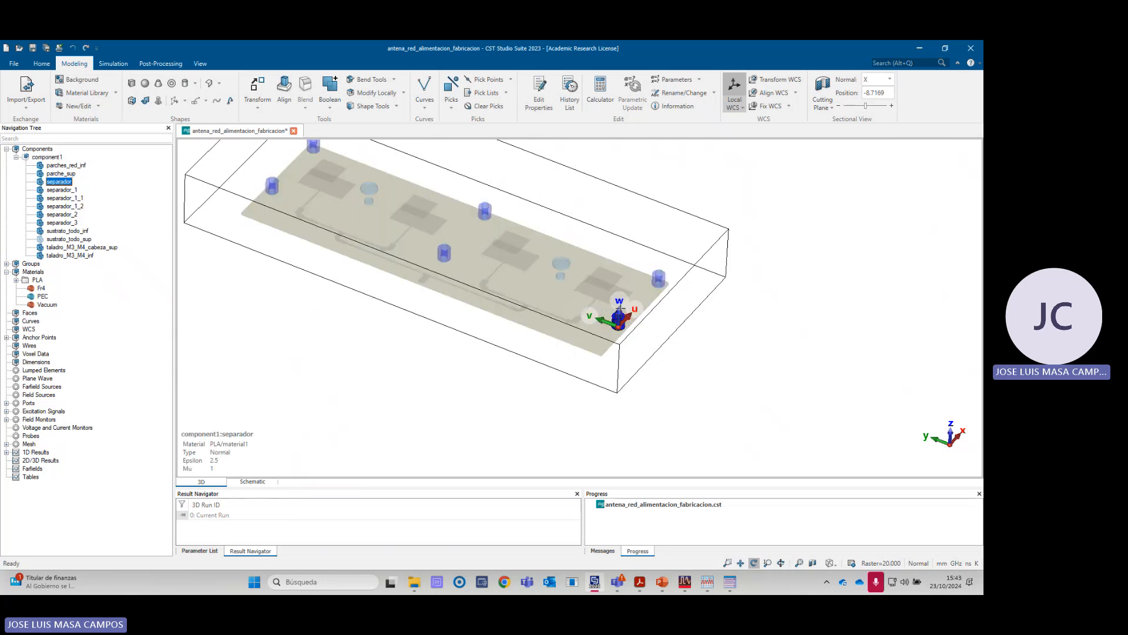
scroll(623, 314, up, 6)
scroll(640, 335, up, 1)
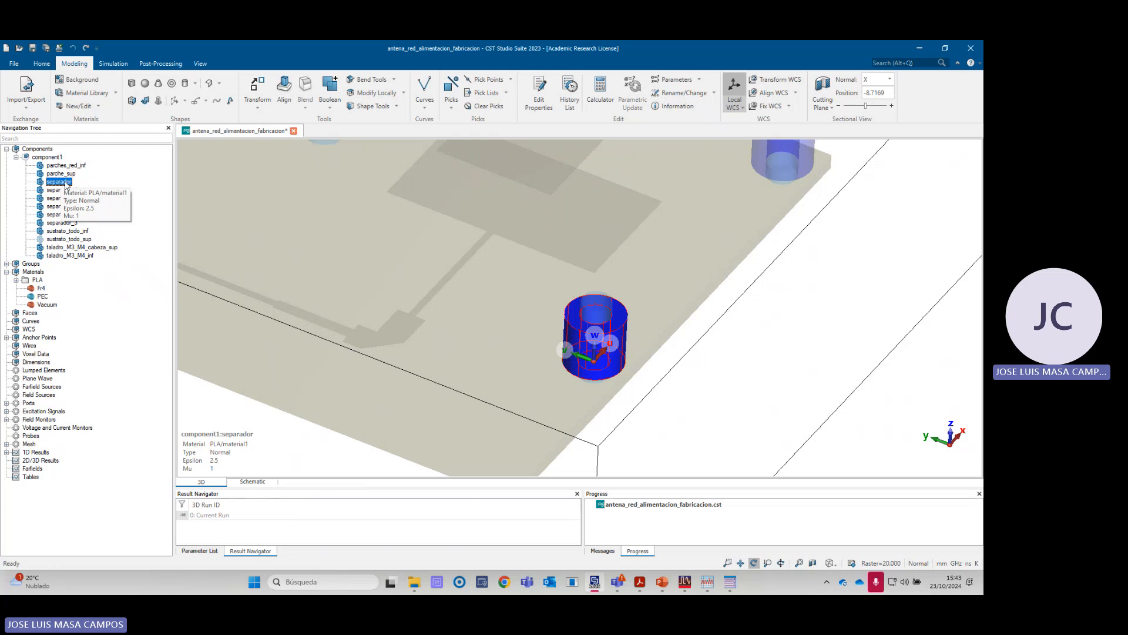
click(29, 108)
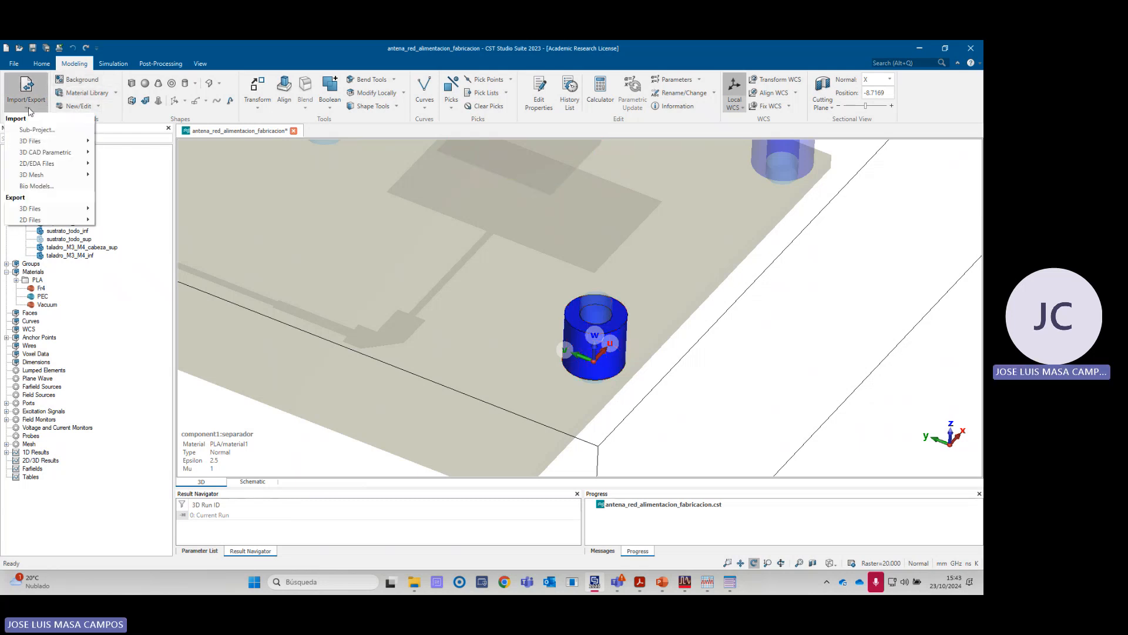
mouse_move(38, 211)
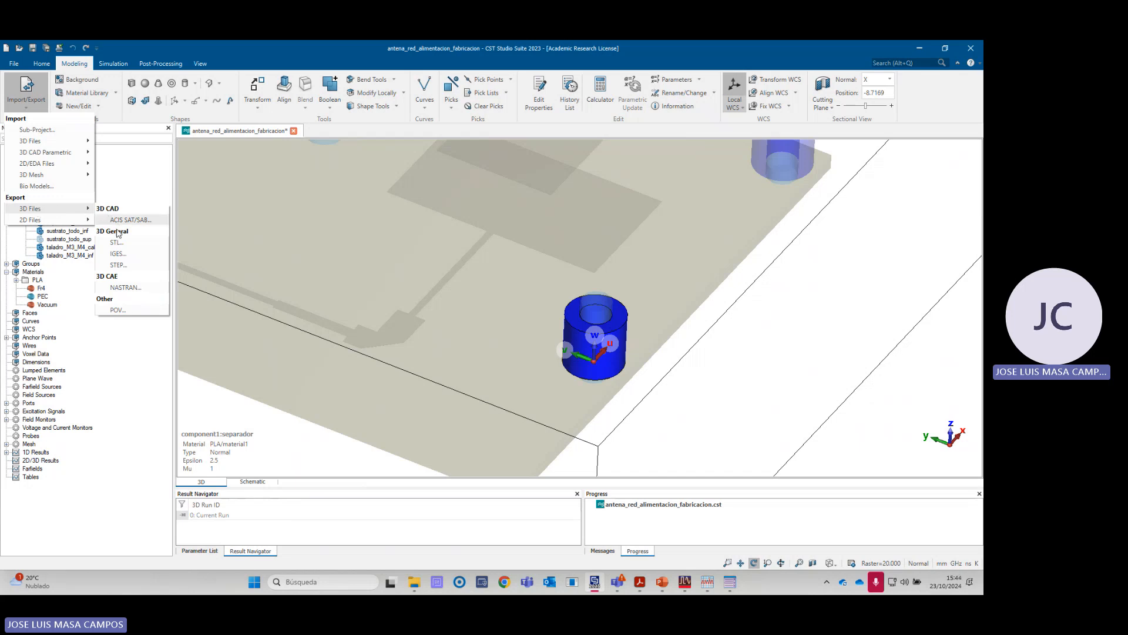
click(117, 265)
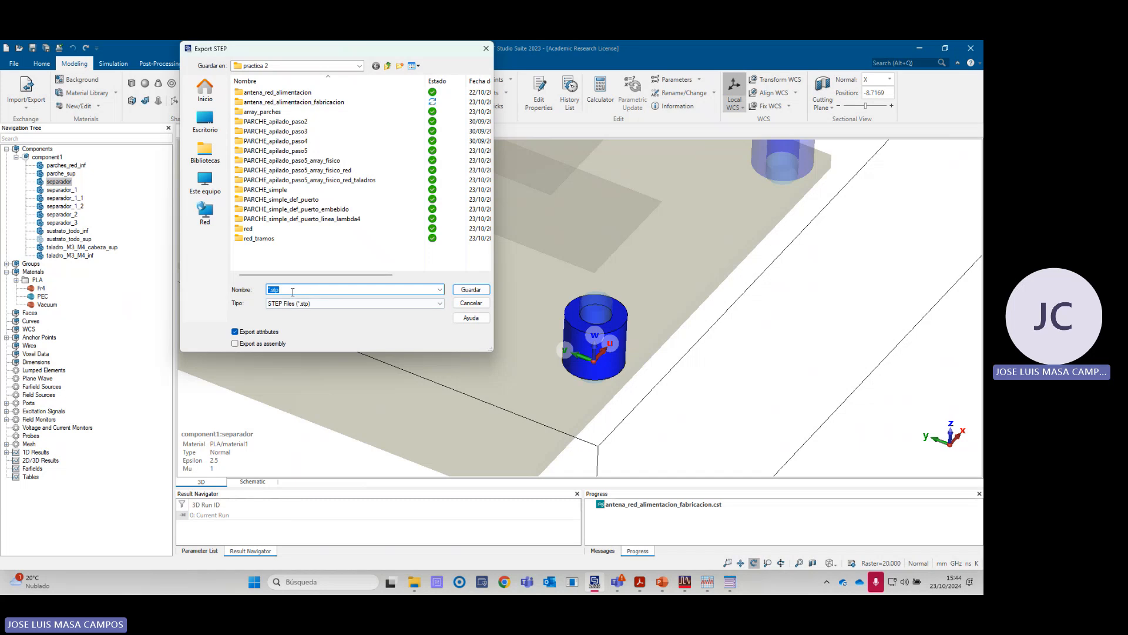
click(269, 290)
key(Delete)
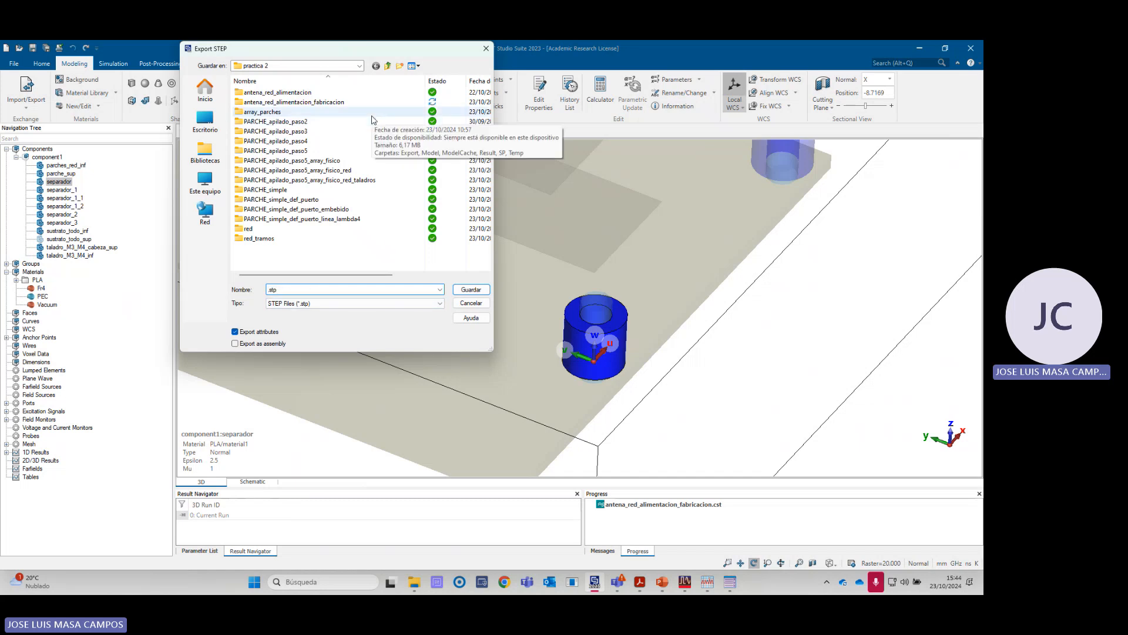
text(separador)
click(477, 290)
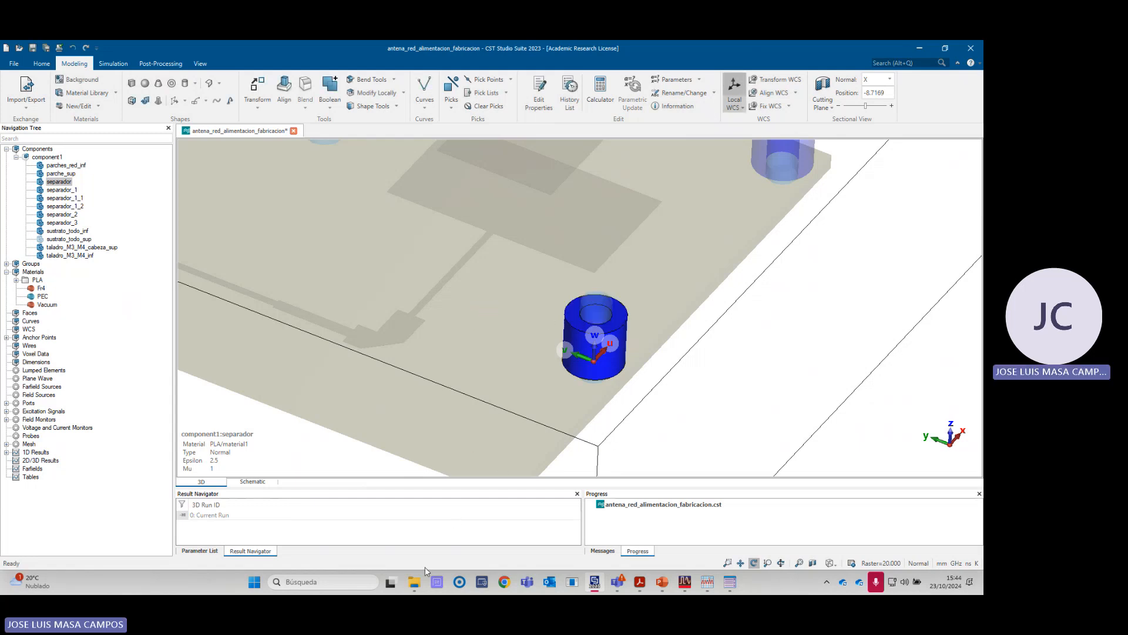
- Switch the selection from separador to component1 to view the whole board with its spacers
mouse_move(420, 585)
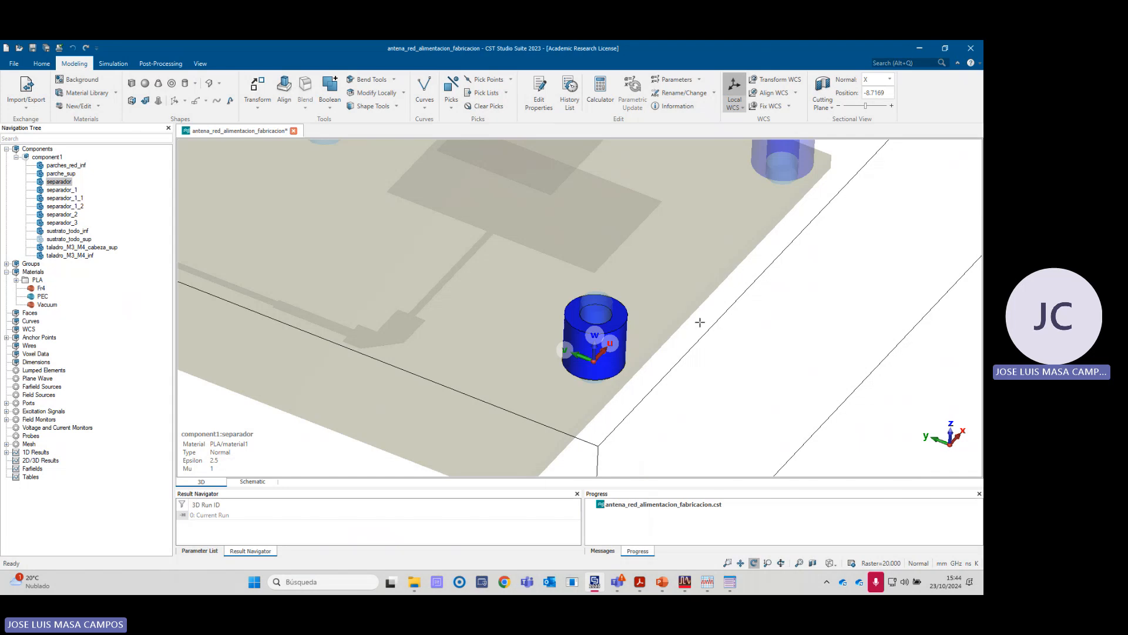
scroll(697, 324, down, 6)
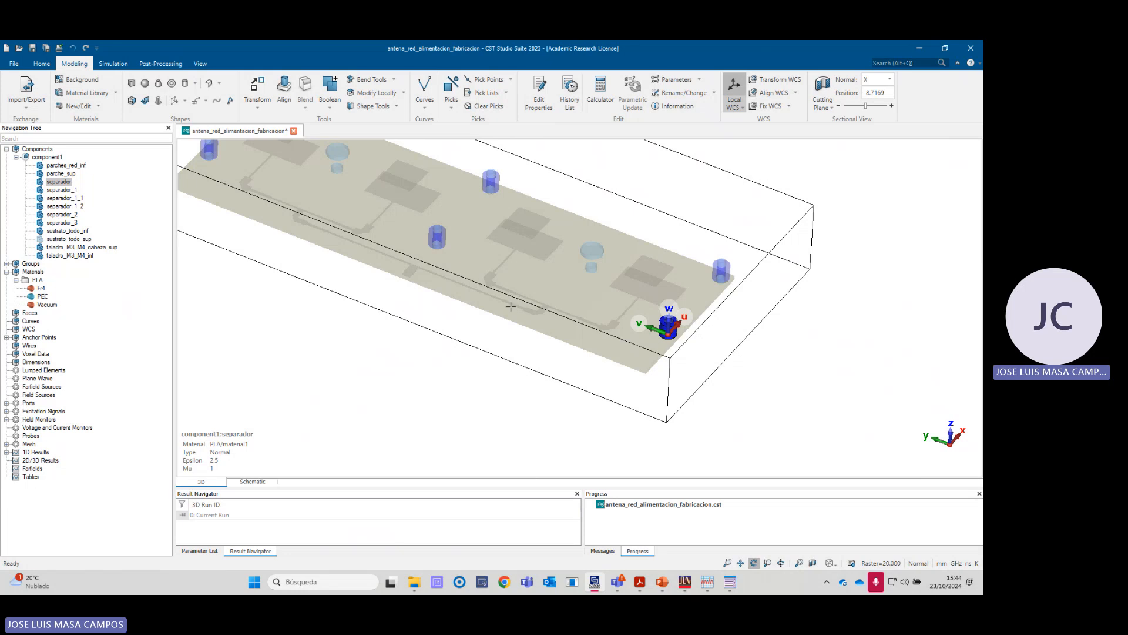
click(47, 157)
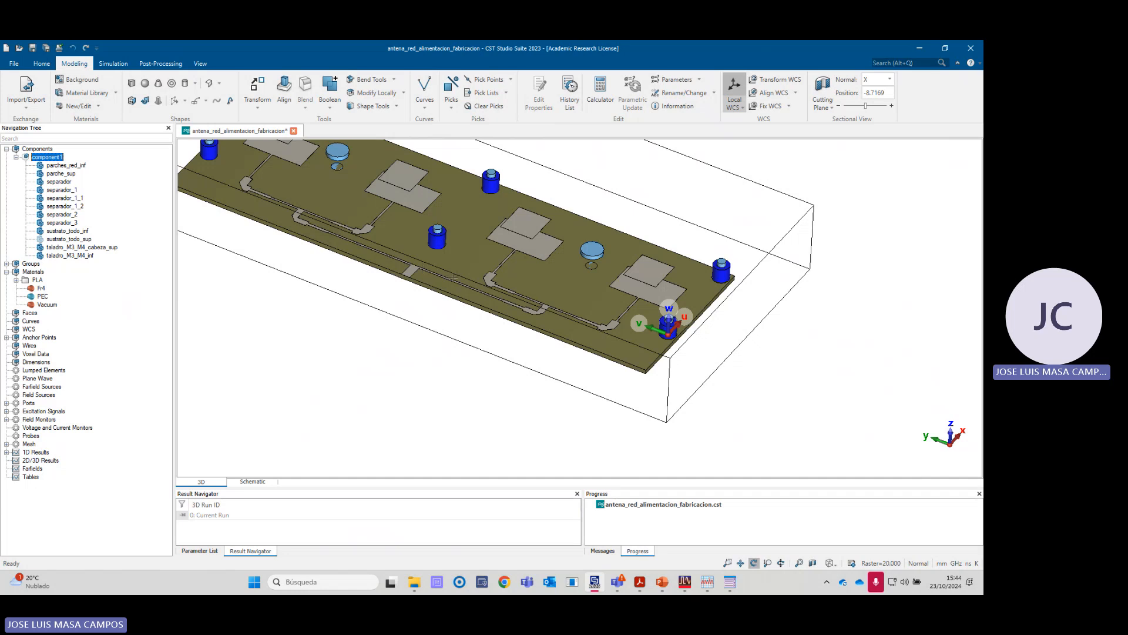
scroll(454, 277, down, 3)
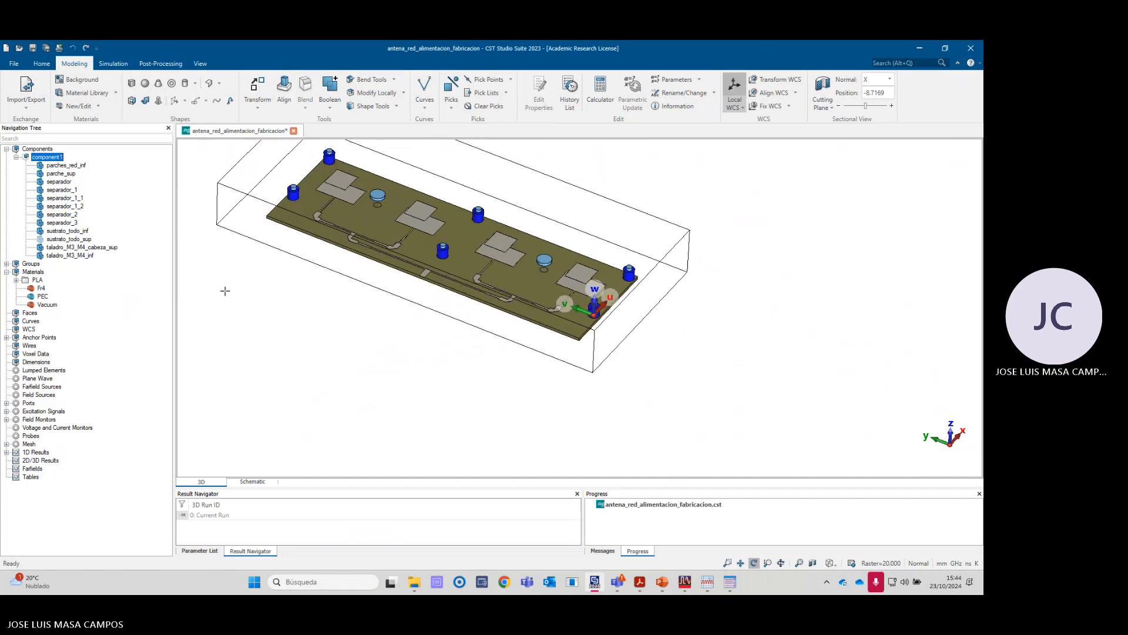